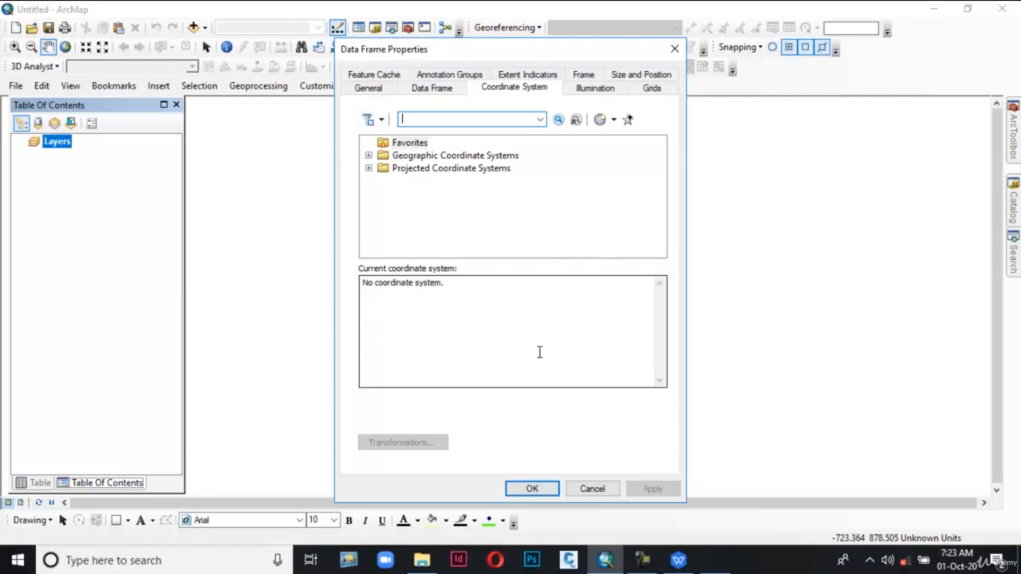
Step: Set the data frame's coordinate system to the geographic World system WGS 1984 and apply it
click(398, 221)
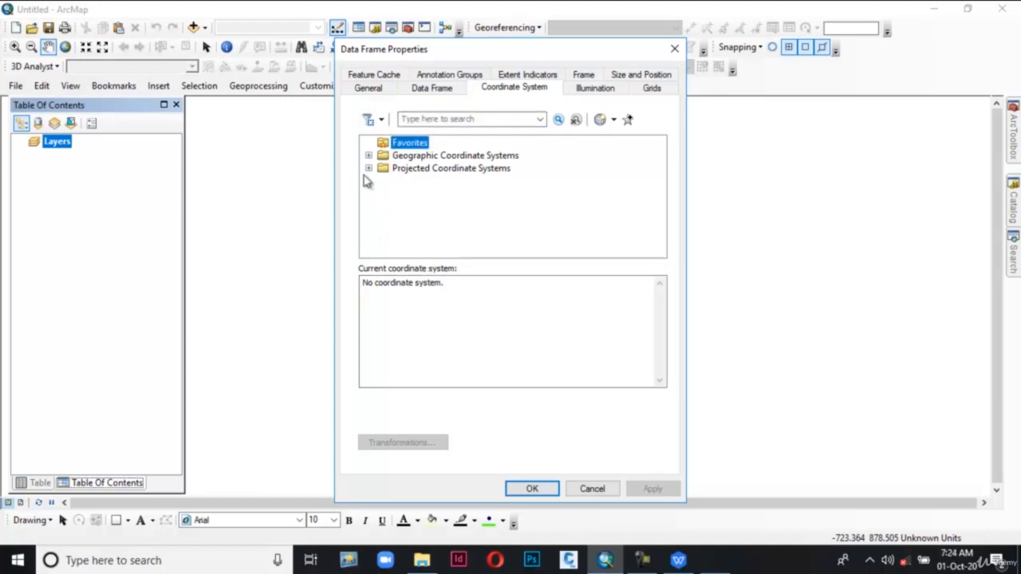
click(369, 155)
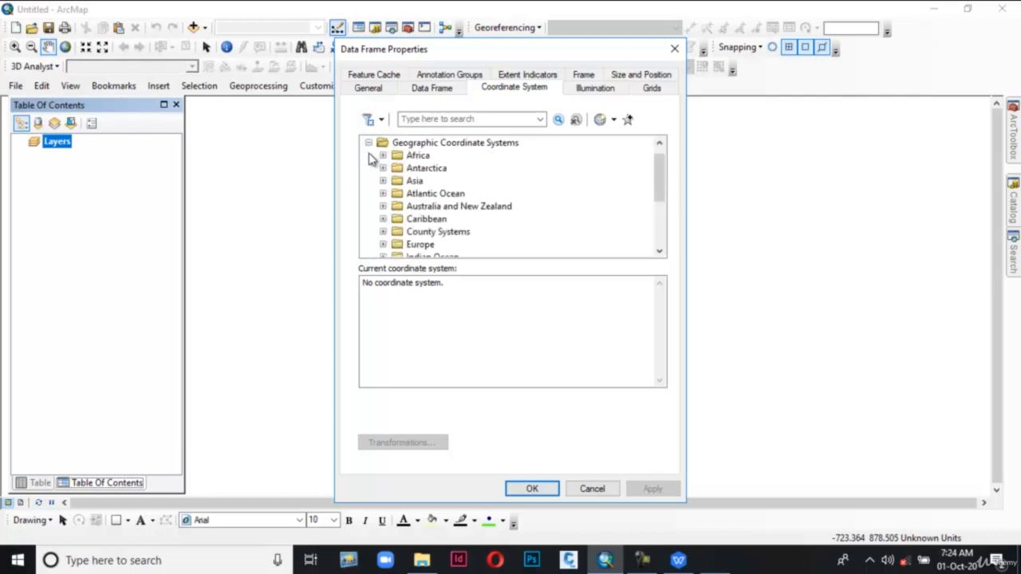
scroll(437, 205, up, 1)
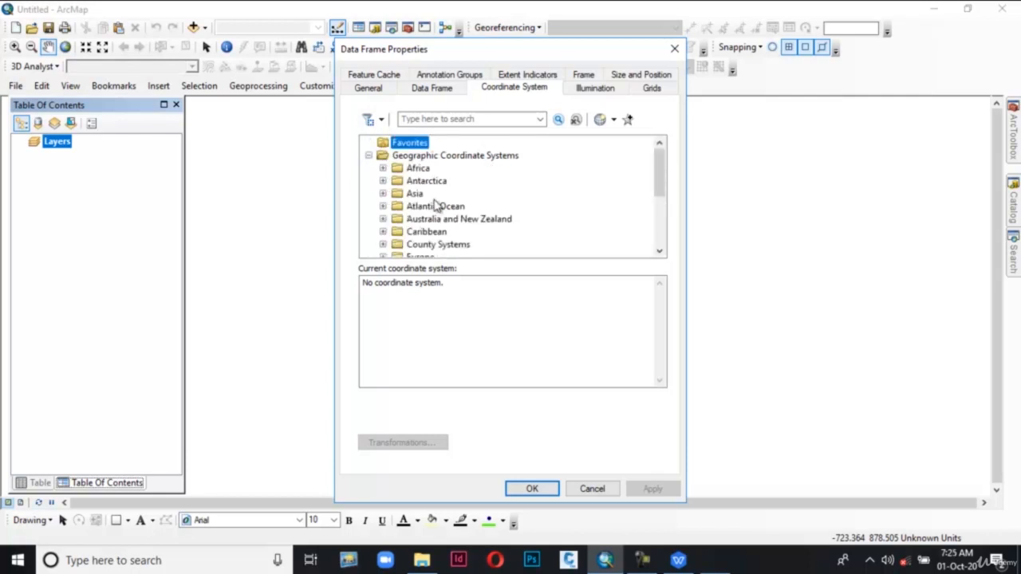
scroll(436, 205, down, 3)
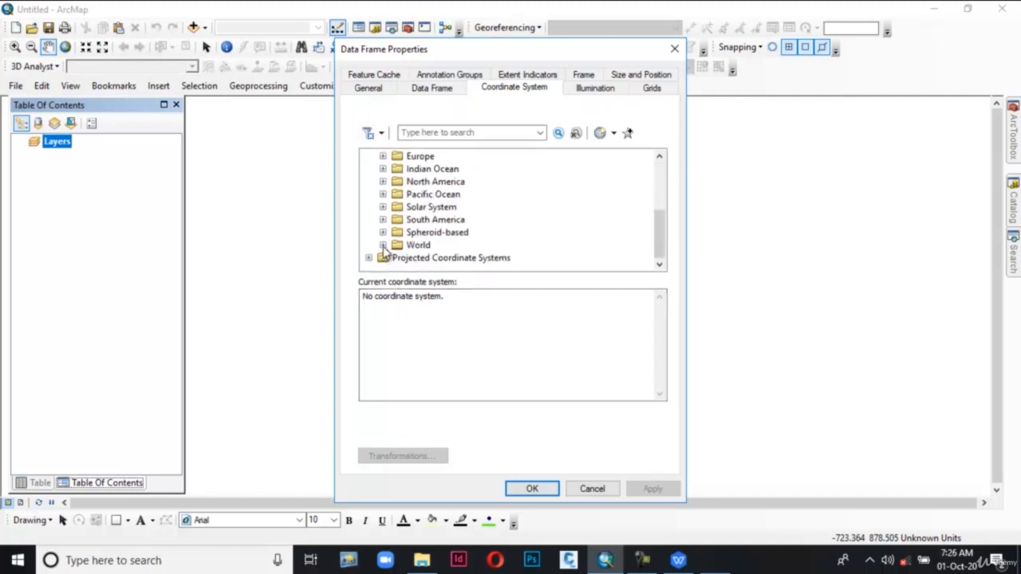
click(383, 245)
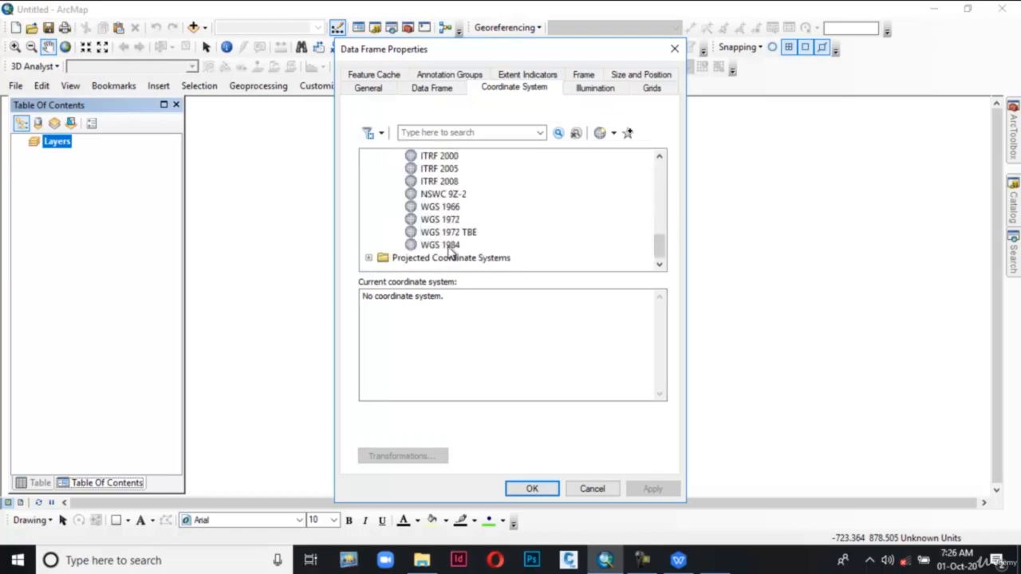
click(449, 245)
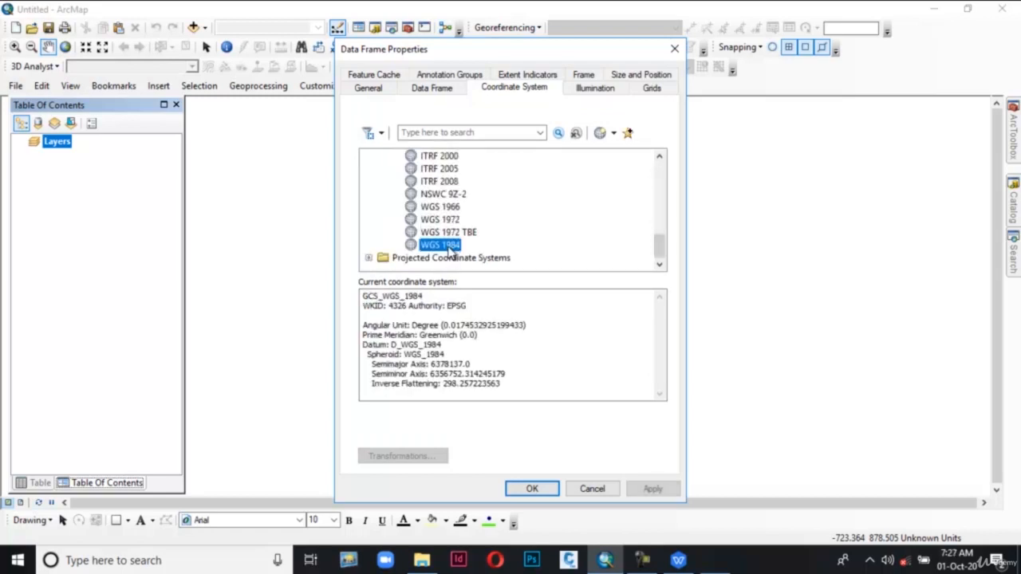
click(672, 490)
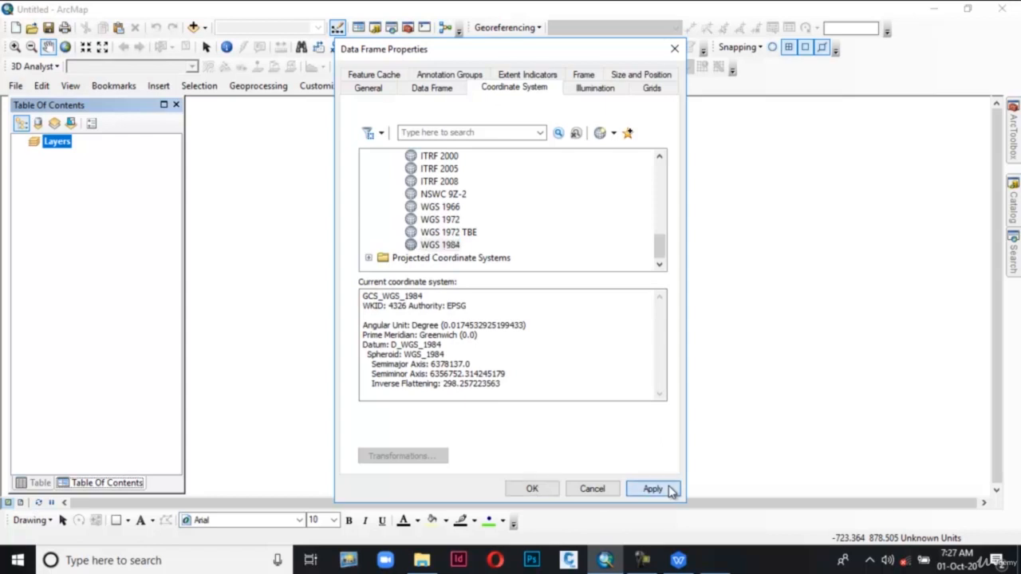
click(533, 489)
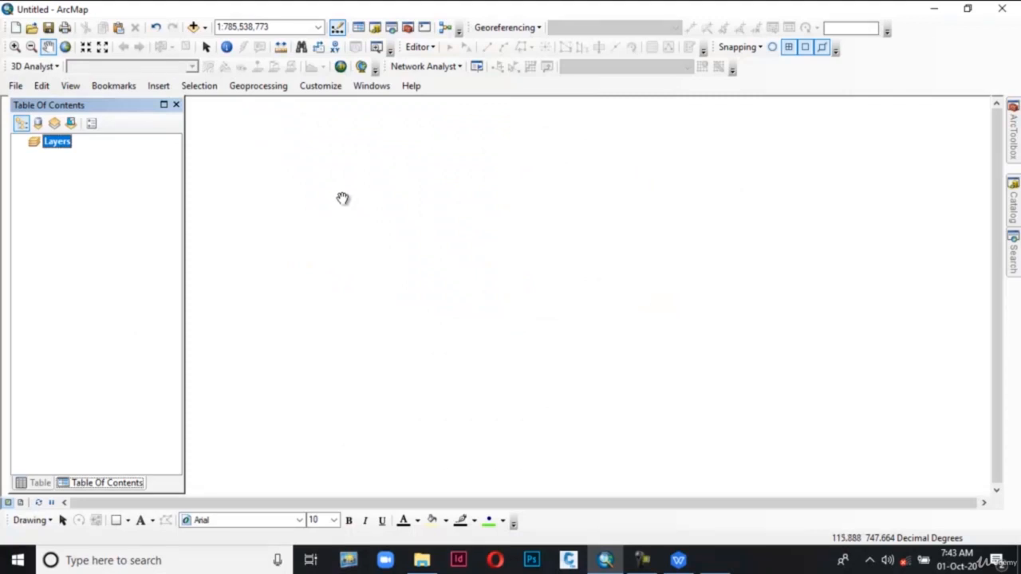
Step: Start adding data and connect to the Georeferencing folder inside ArcGIS Videos\Resource File\New folder on drive D
click(194, 27)
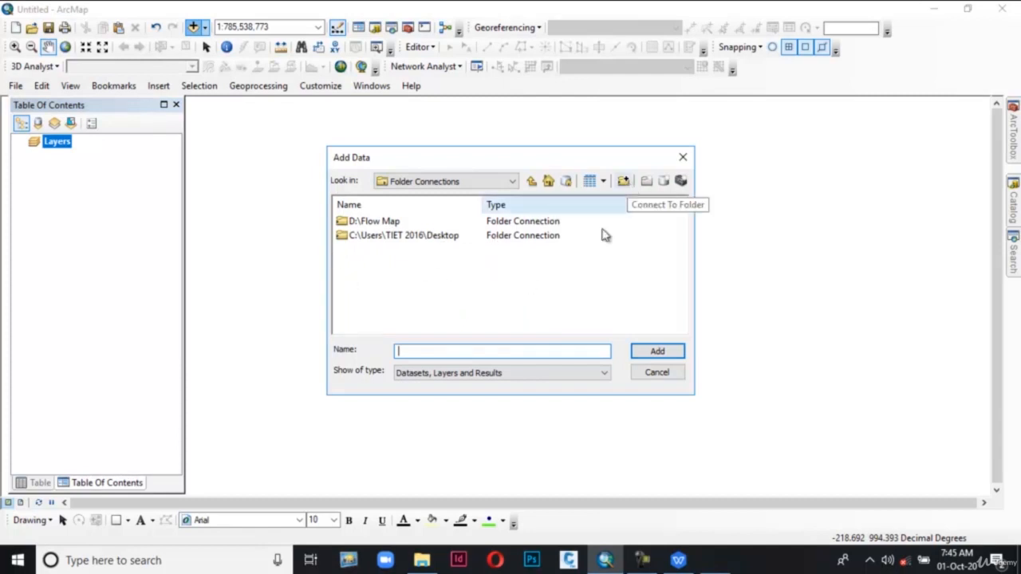
click(622, 181)
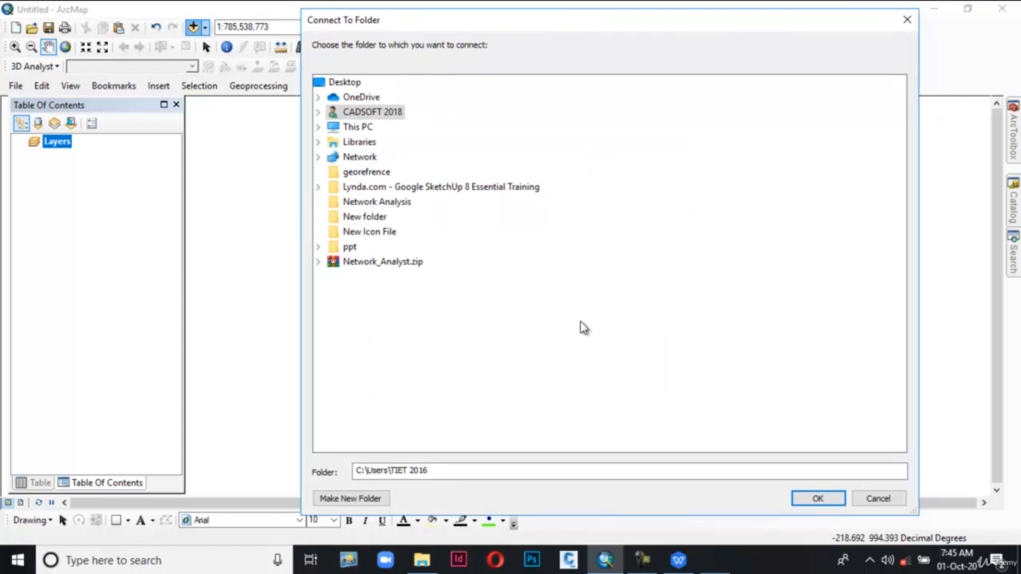
double_click(357, 126)
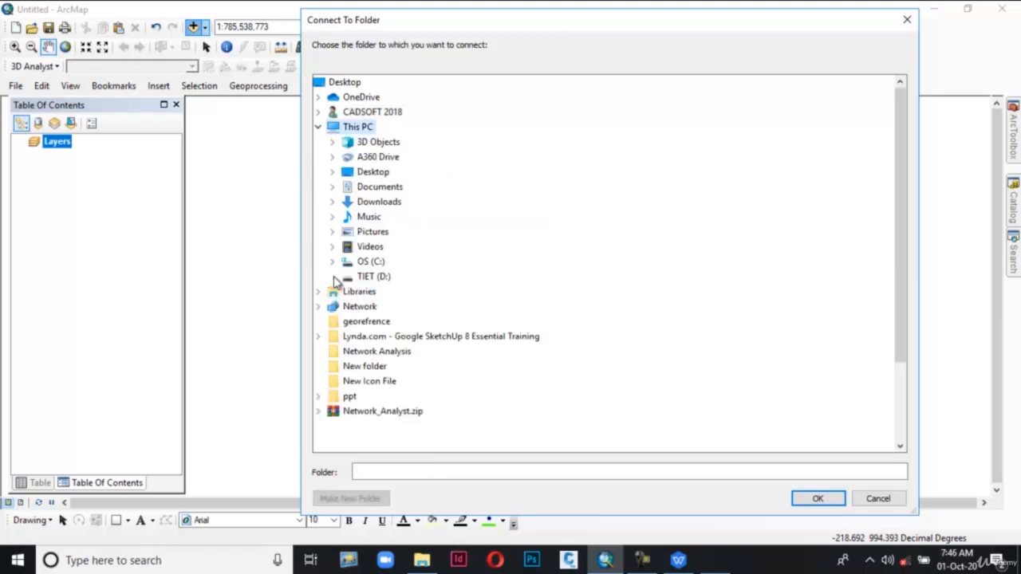
click(334, 276)
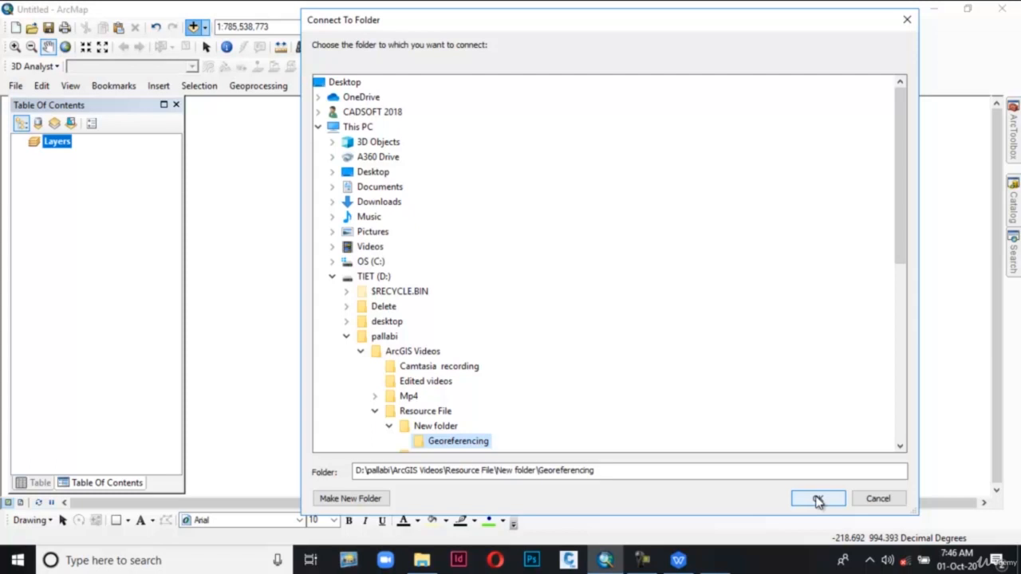
click(818, 499)
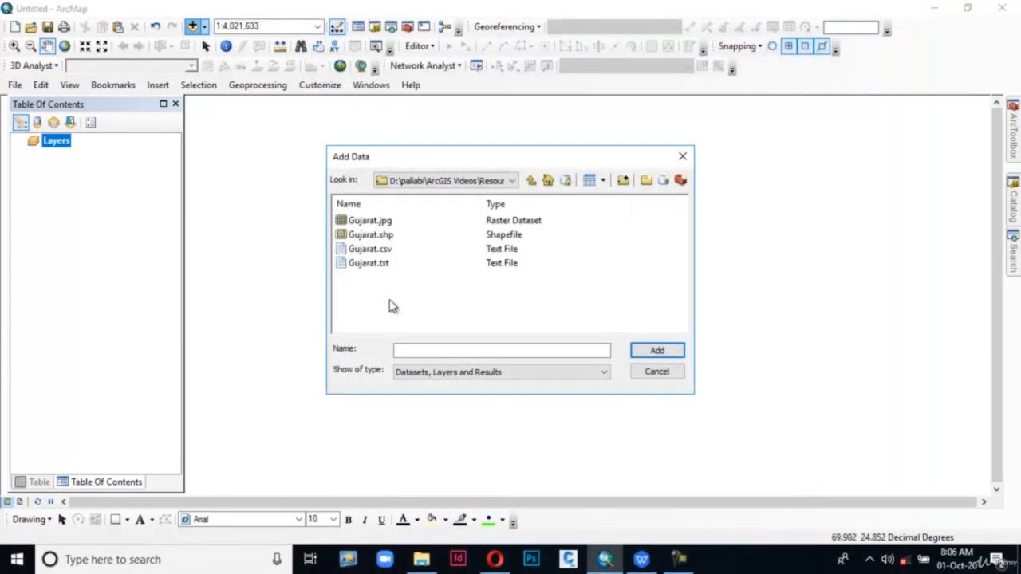
Step: Add the shapefile Gujarat.shp from the connected folder to the map
click(370, 235)
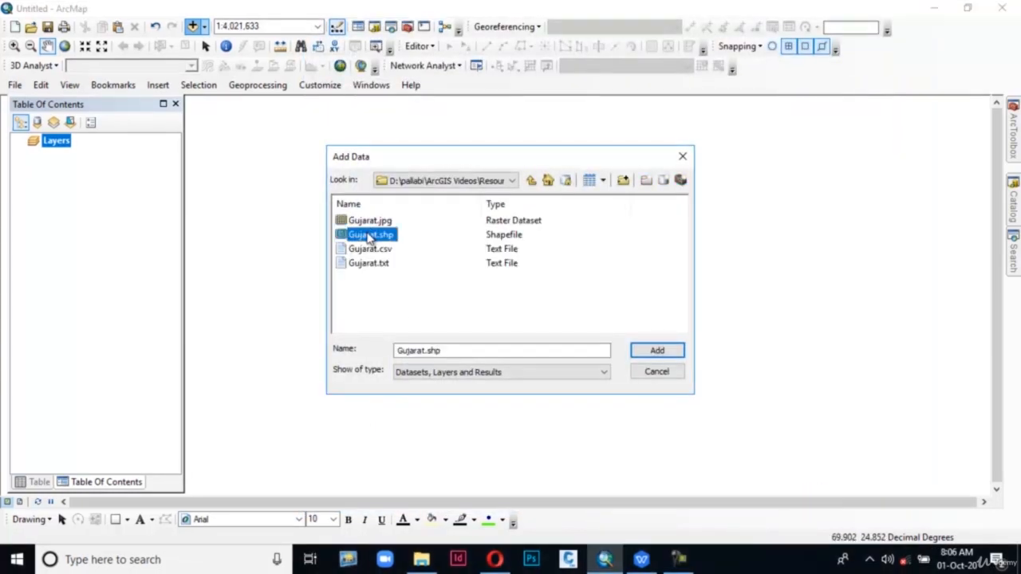
click(654, 355)
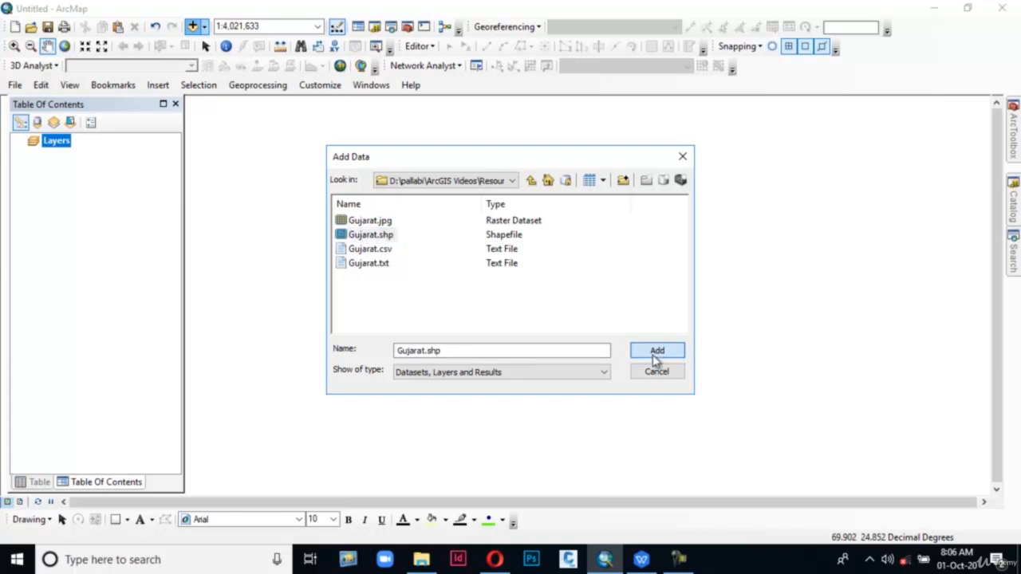
scroll(528, 361, up, 1)
scroll(528, 361, down, 1)
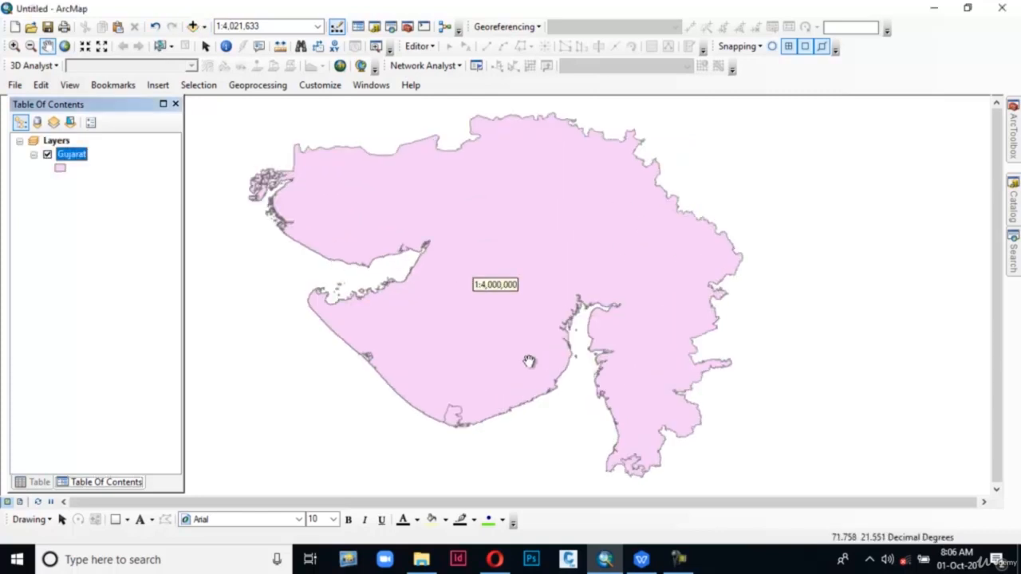
Step: Change the Gujarat shapefile layer's symbol to Hollow so only its outline is drawn
click(60, 169)
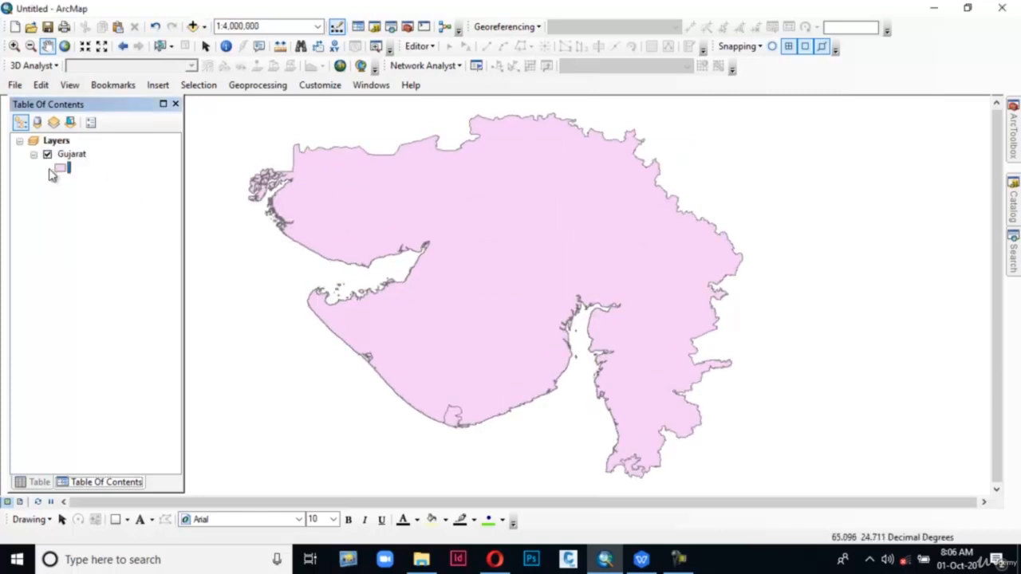
drag(544, 18, 412, 32)
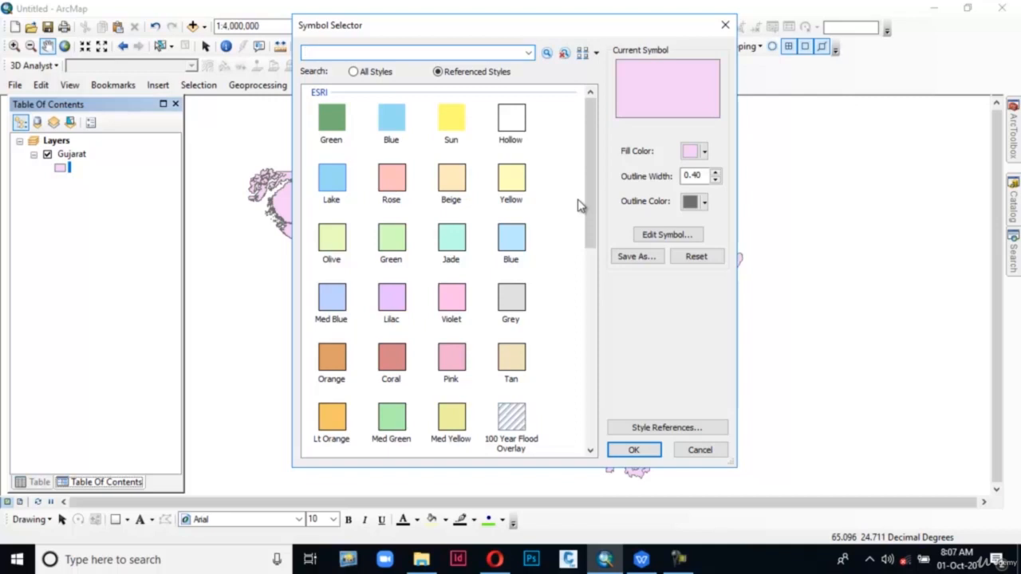
click(512, 118)
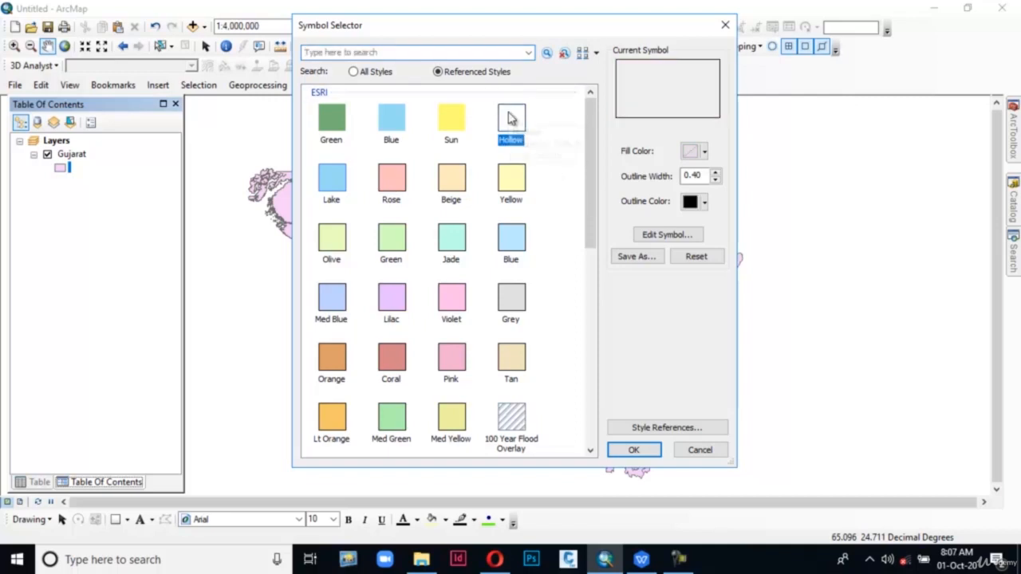
click(641, 449)
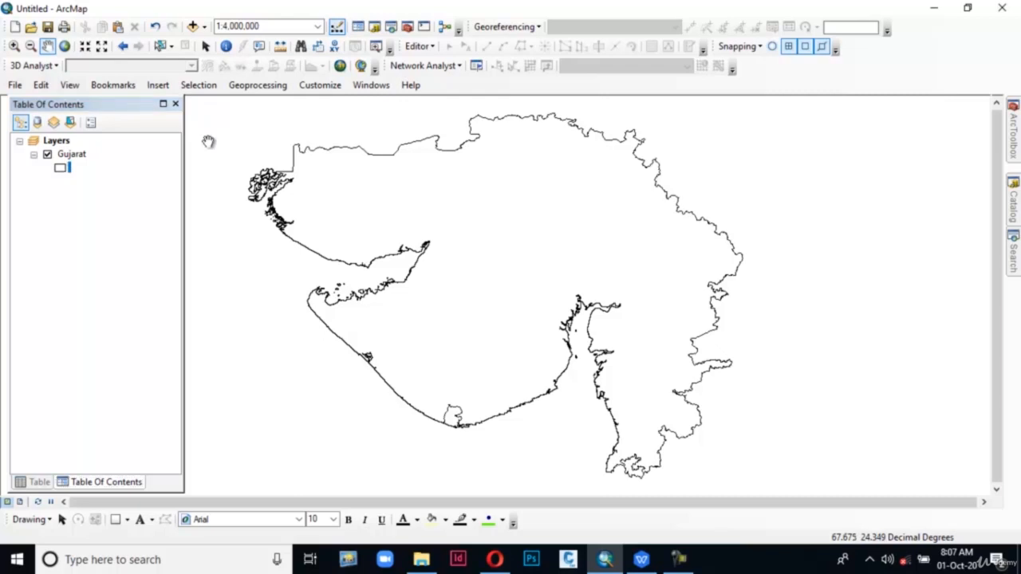
Step: Add the raster Gujarat.jpg to the map and accept its missing spatial reference
click(192, 26)
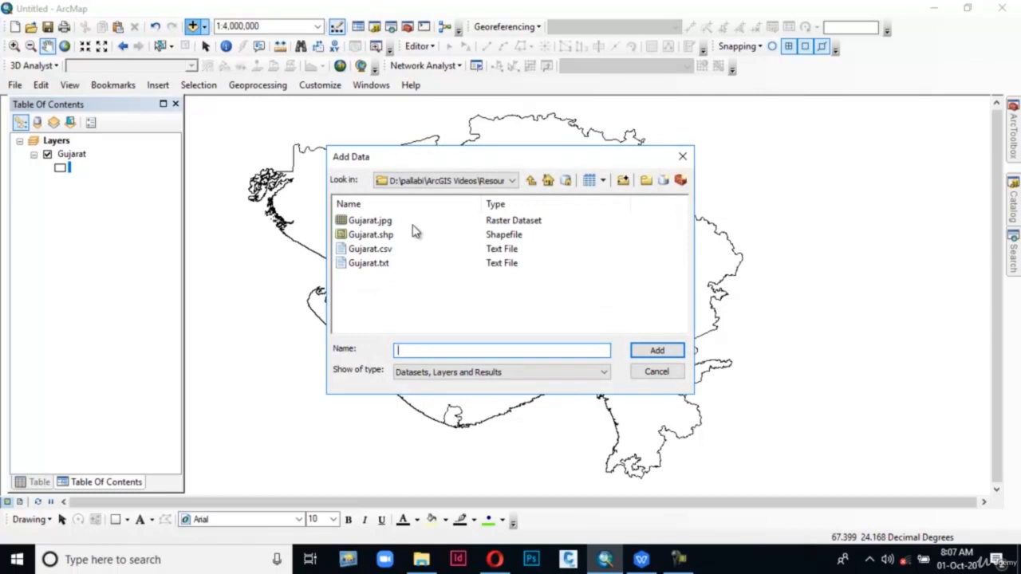
click(355, 224)
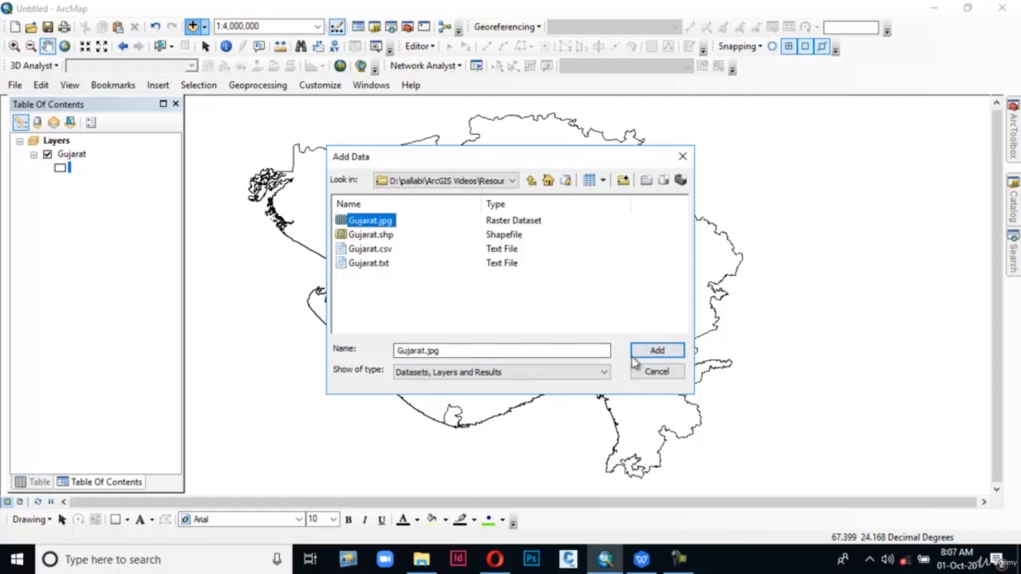
click(656, 351)
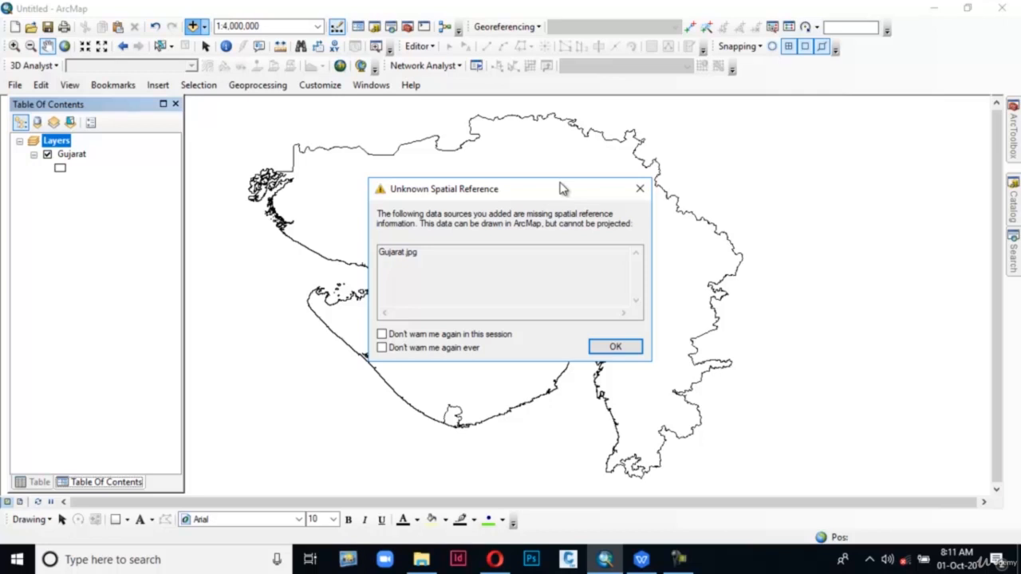
click(615, 348)
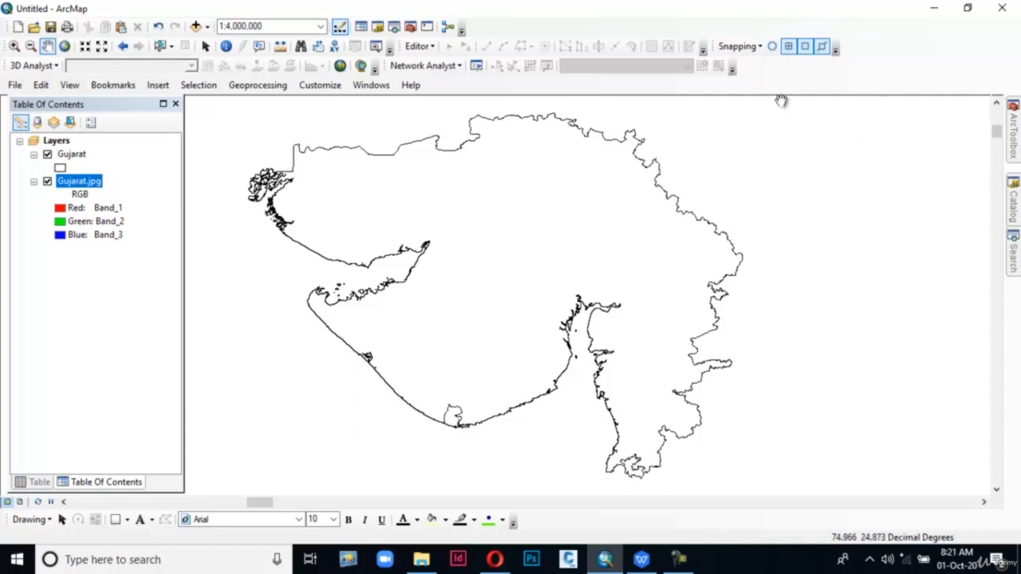
Step: Show the Georeferencing toolbar and dock it with the other toolbars above the map
right_click(867, 45)
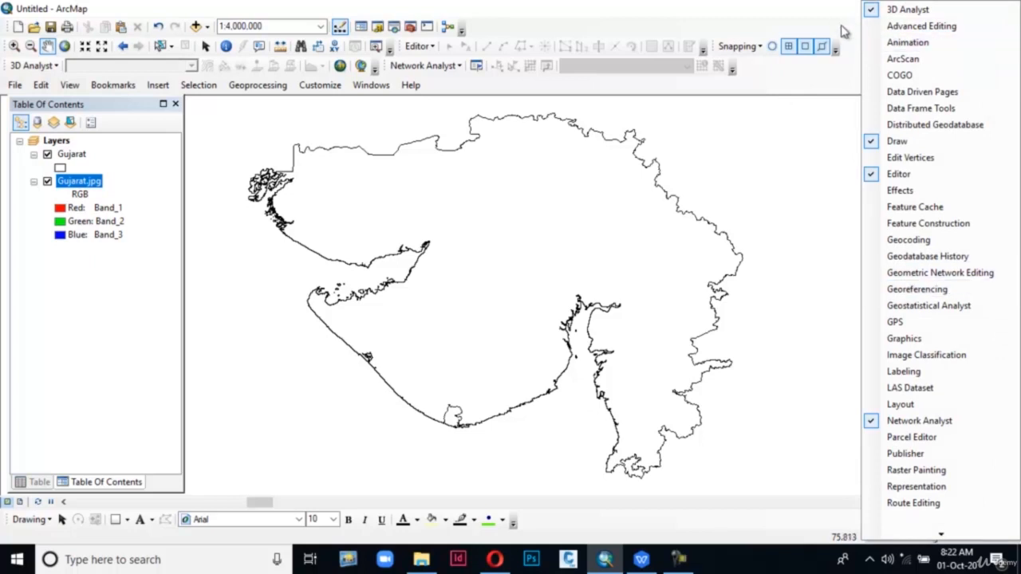
click(875, 289)
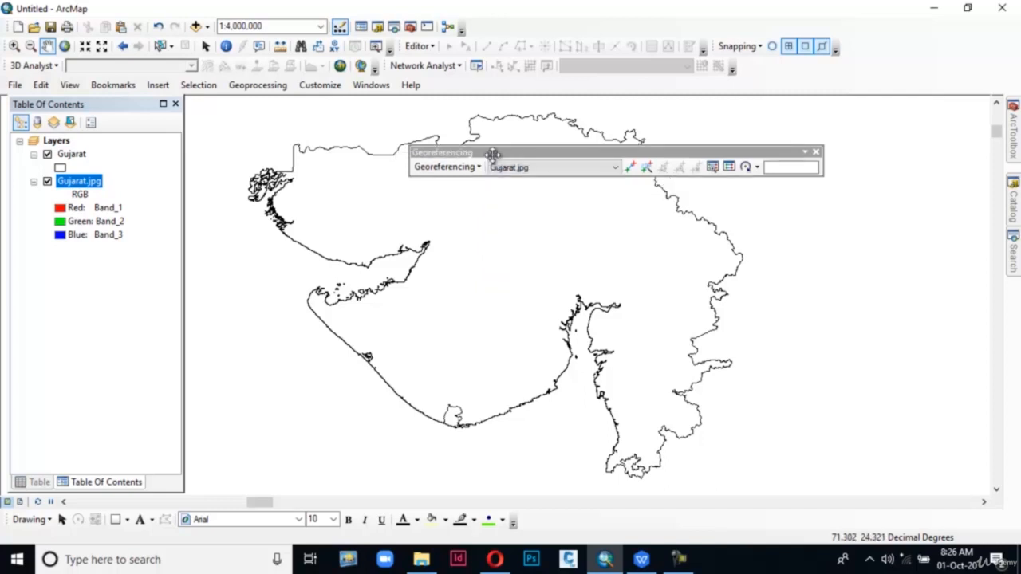
drag(483, 159, 531, 30)
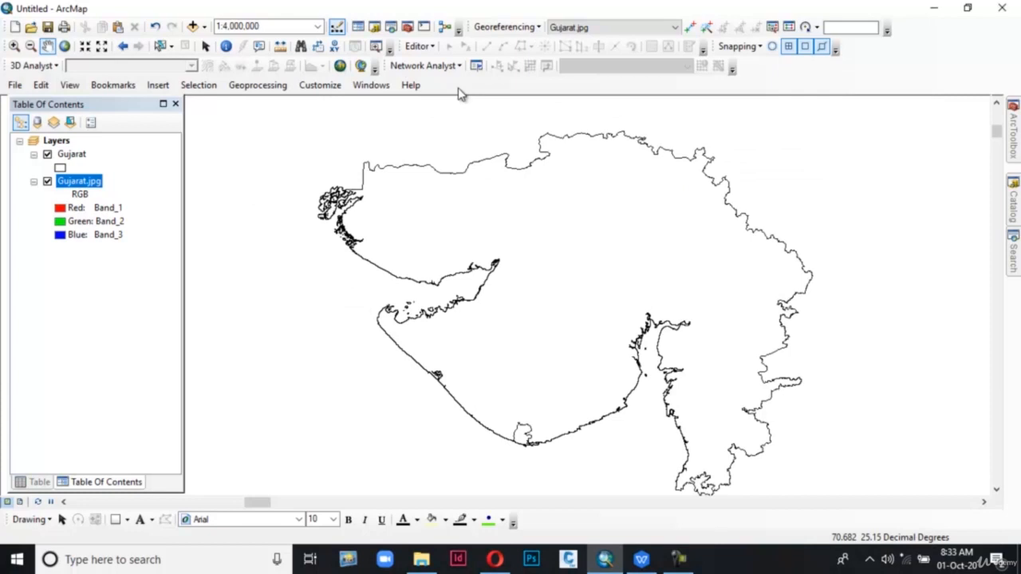
Step: Fit the Gujarat.jpg raster to the current map display with the georeferencing tools
click(536, 27)
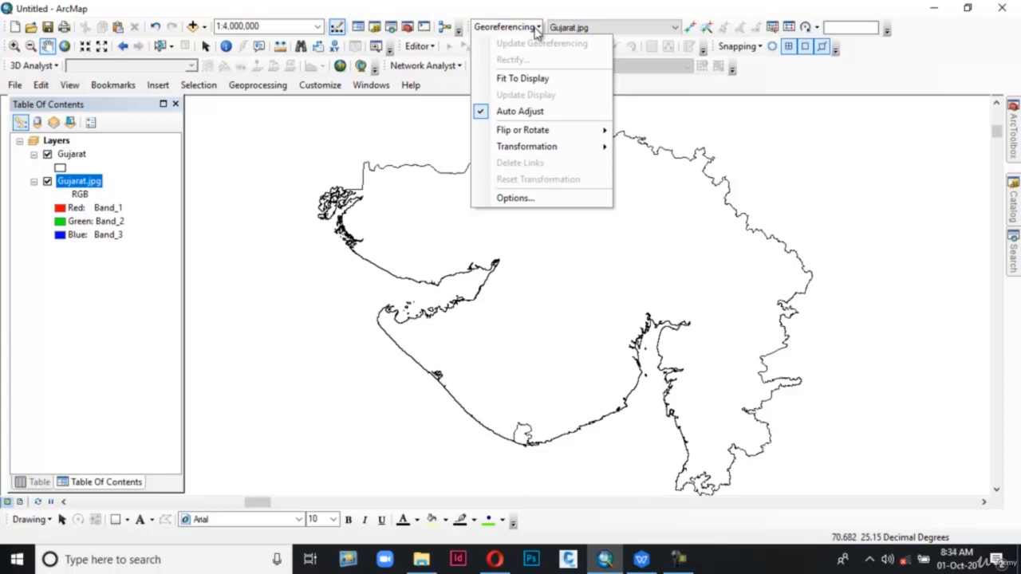
click(533, 81)
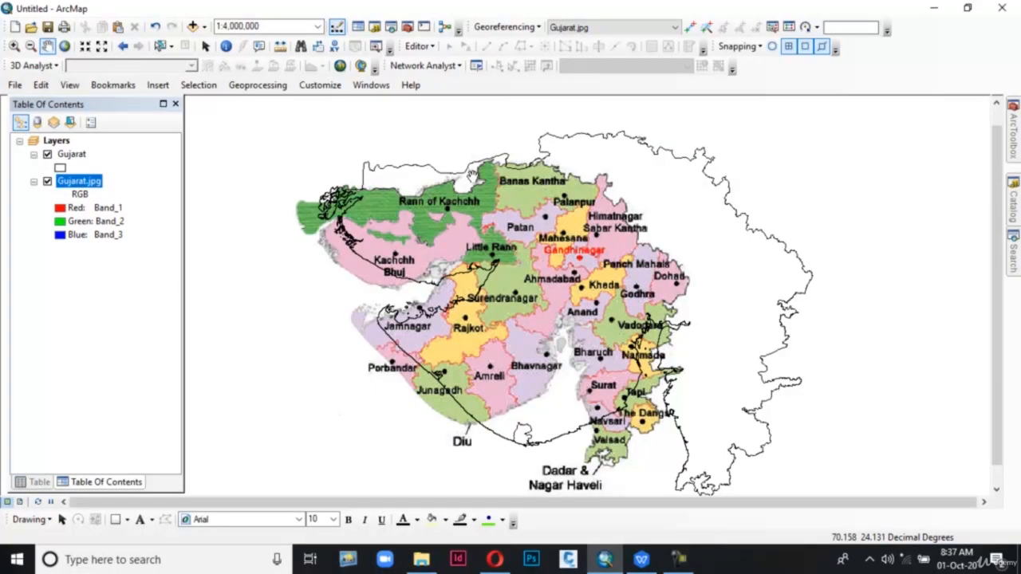
Step: Add the first control point from the peak on Rann of Kachchh's northern raster boundary to the matching Gujarat outline vertex
scroll(472, 174, down, 2)
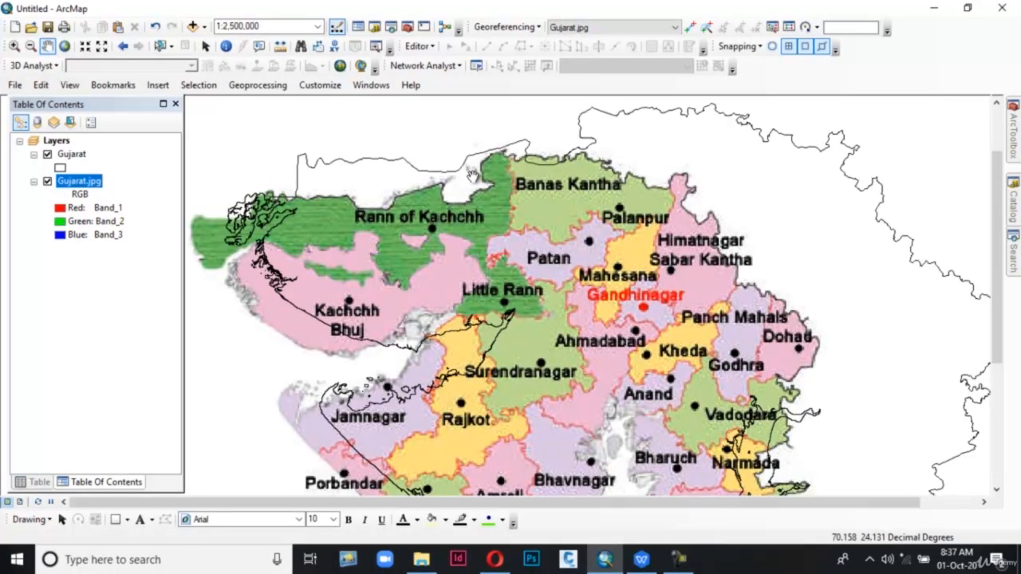
scroll(472, 176, down, 1)
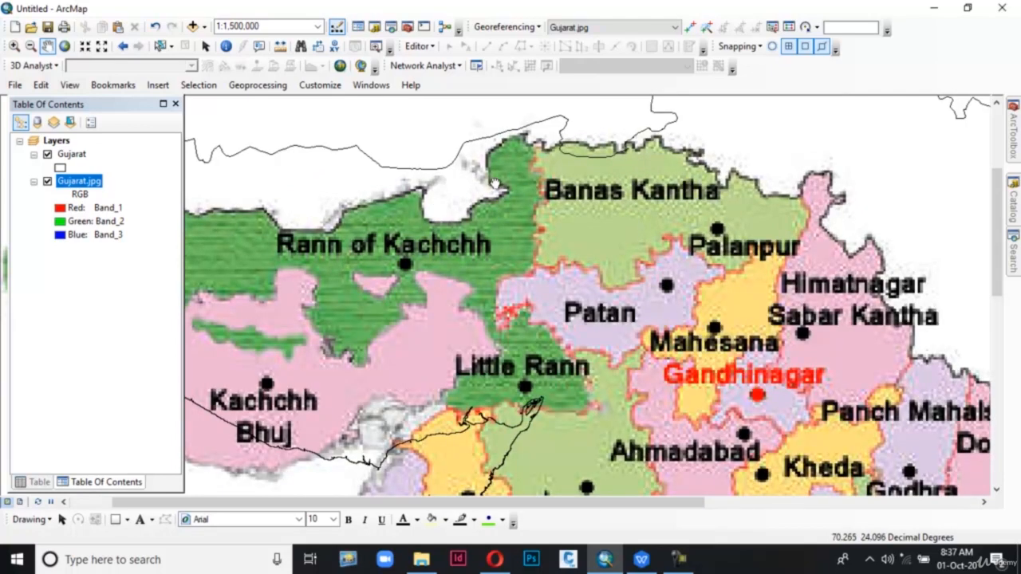
drag(496, 185, 627, 263)
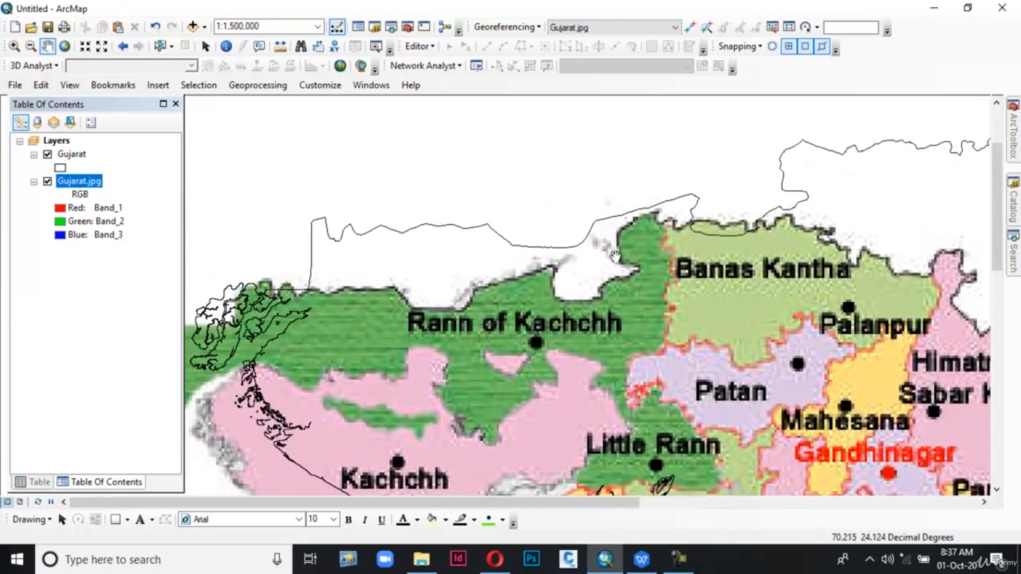
drag(742, 121, 661, 132)
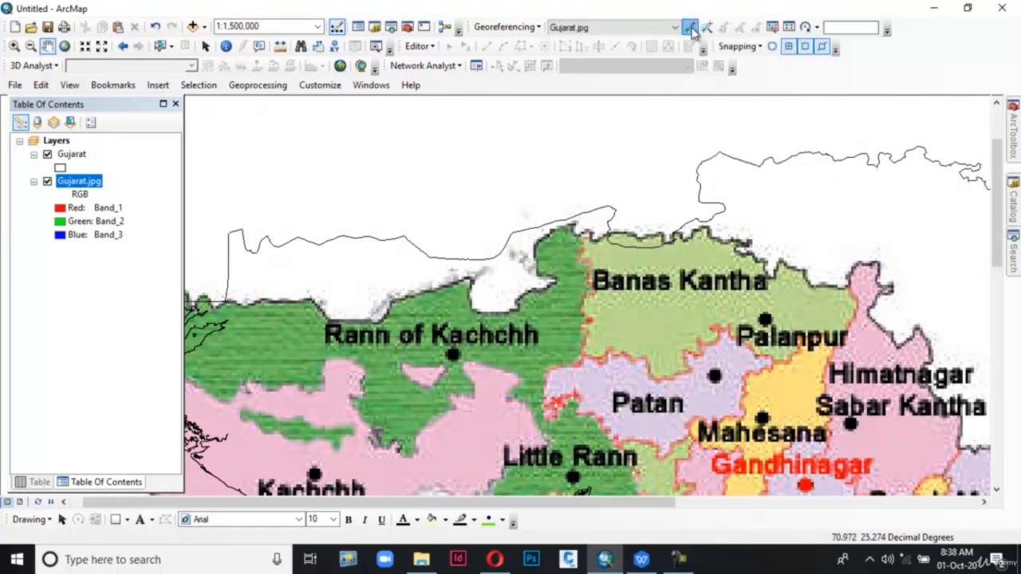
click(691, 29)
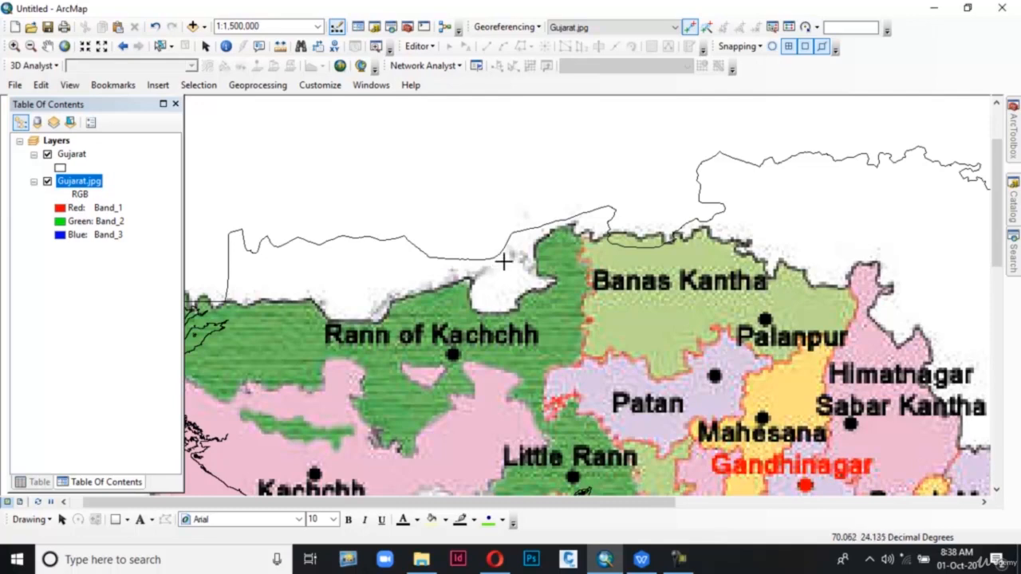
scroll(479, 271, up, 3)
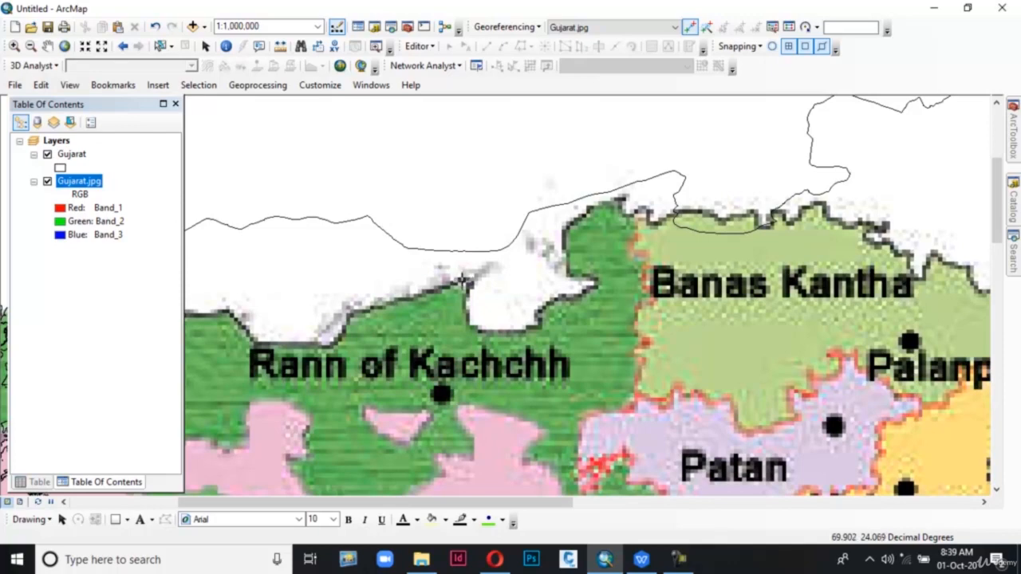
click(463, 281)
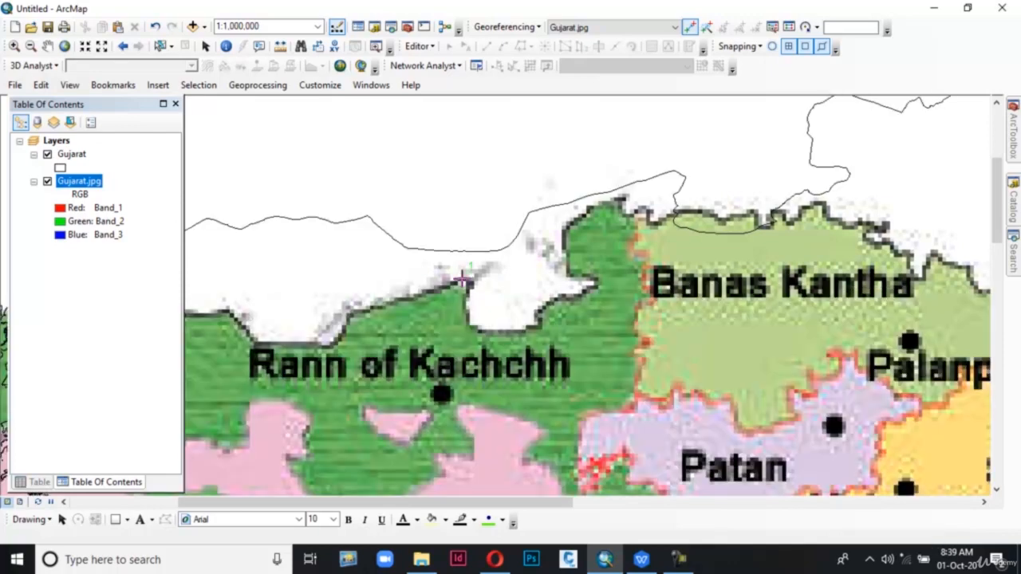
click(672, 171)
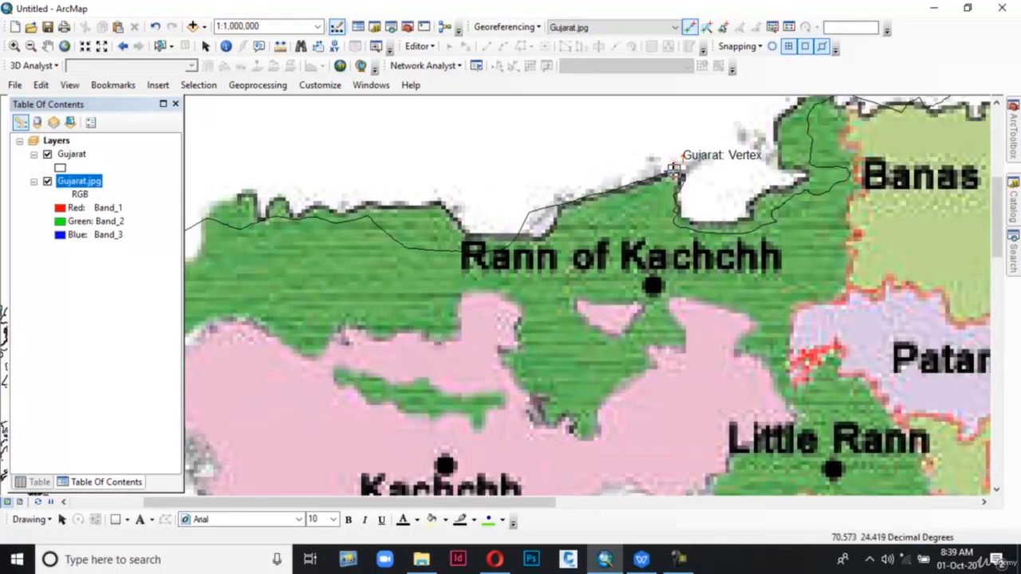
Step: Add control points linking the raster's southern Kachchh coast and the tip beside Diu to their matching Gujarat outline vertices
scroll(673, 171, down, 2)
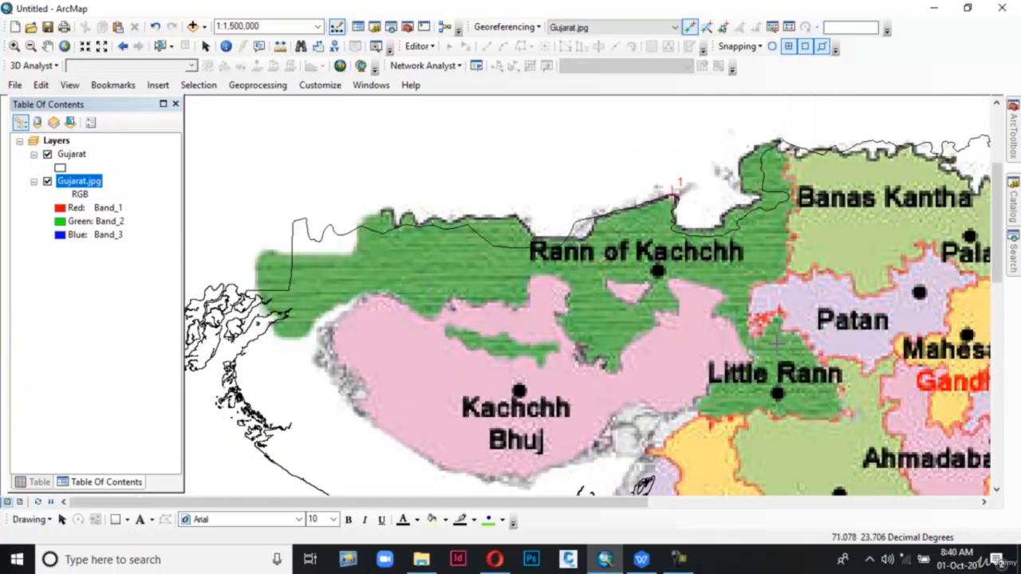
drag(777, 343, 658, 127)
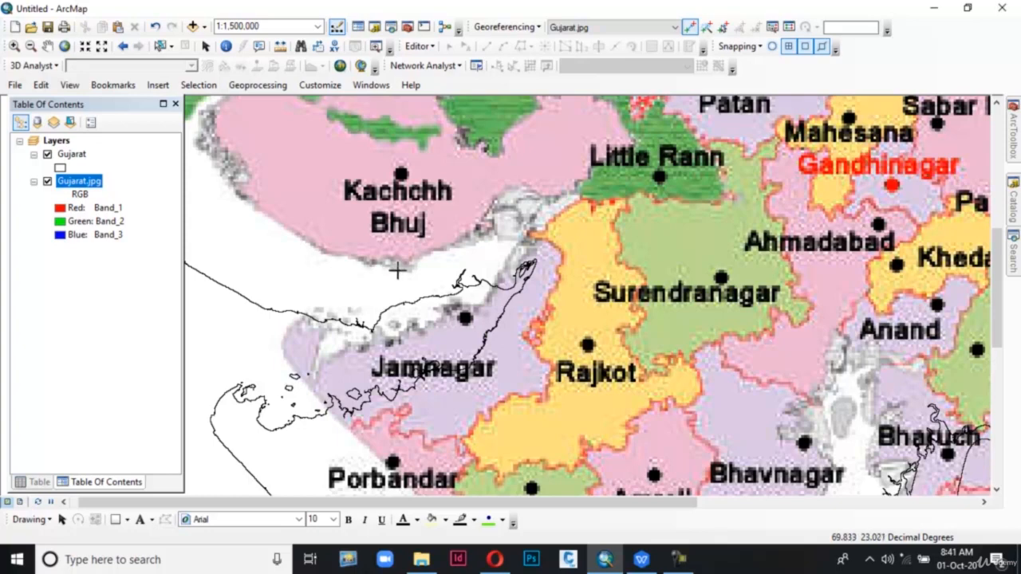
click(410, 264)
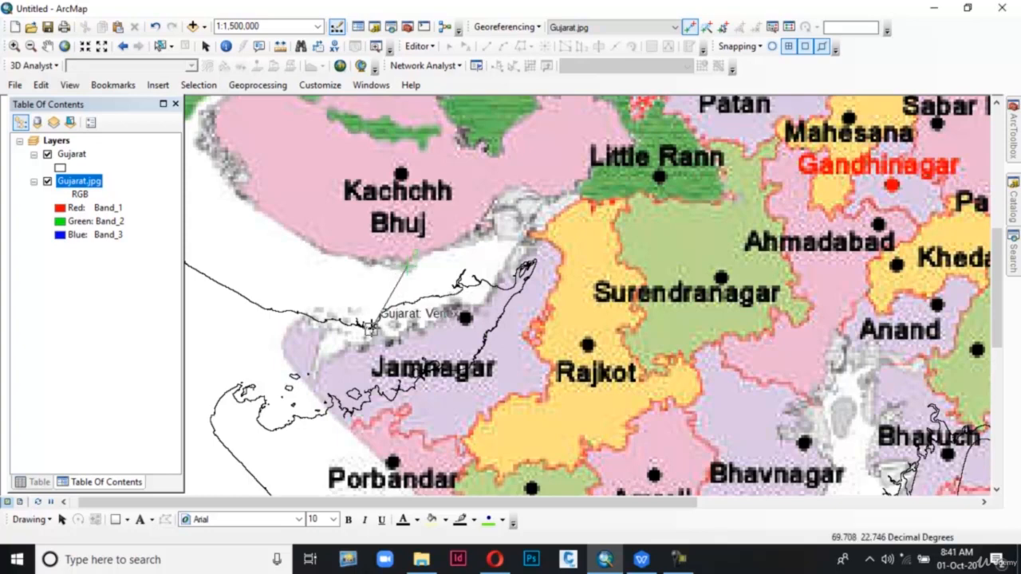
click(372, 326)
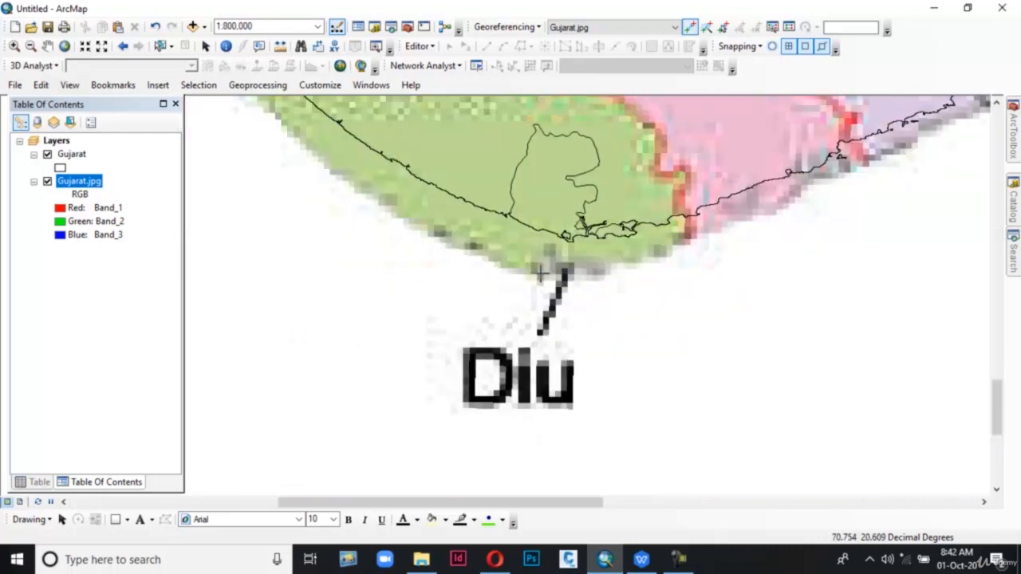
click(541, 273)
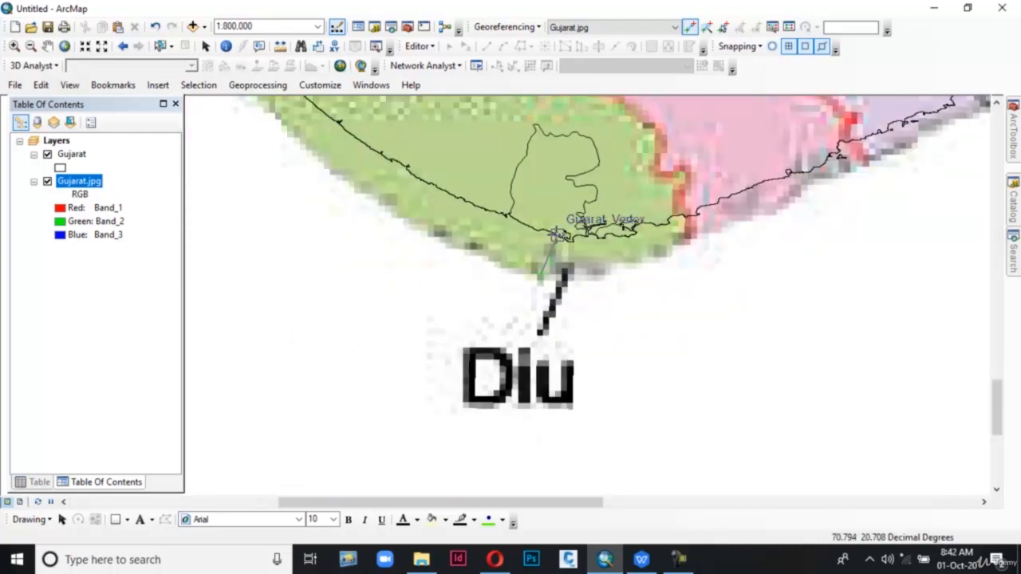
click(558, 234)
Step: Add a fourth control point from the eastern tip of the narrow strip near Tapi to the matching Gujarat outline vertex
scroll(530, 426, down, 10)
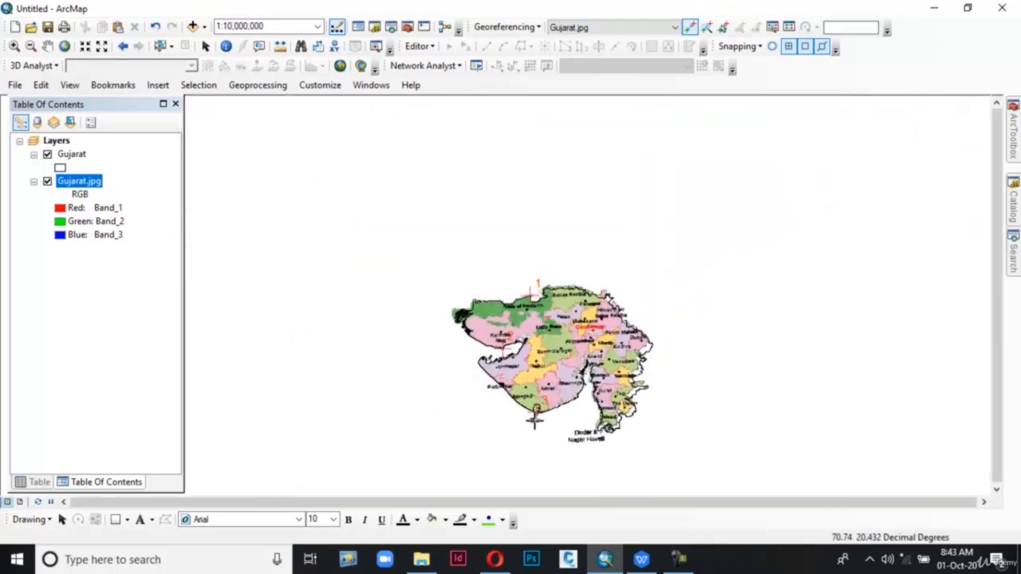
scroll(488, 275, up, 5)
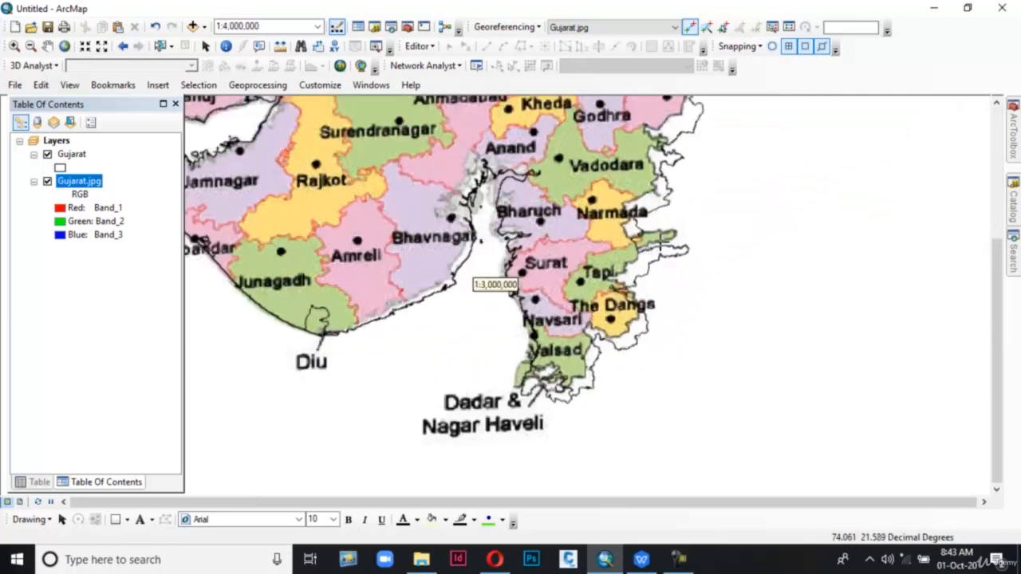
scroll(490, 279, up, 5)
click(710, 209)
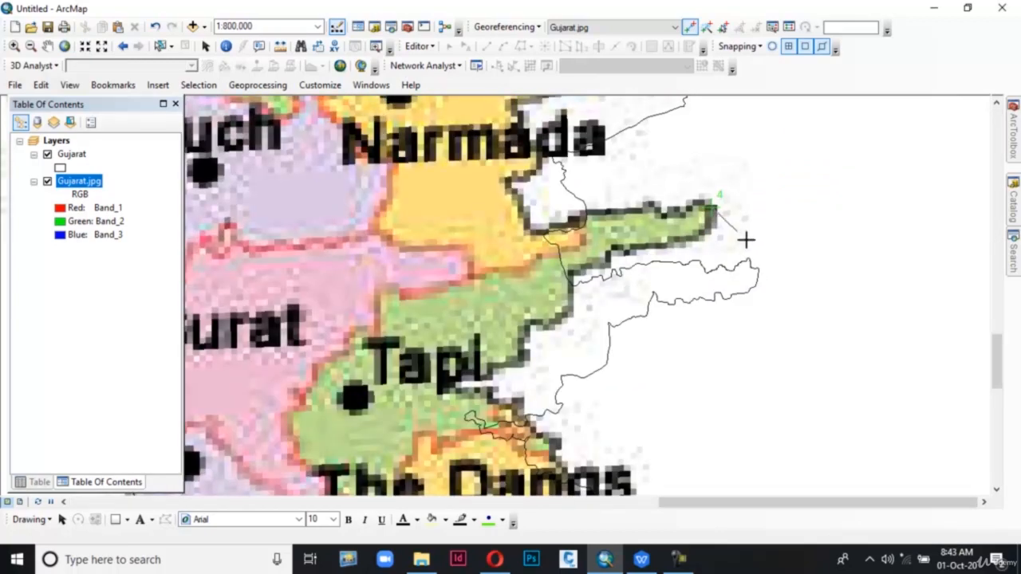
click(760, 268)
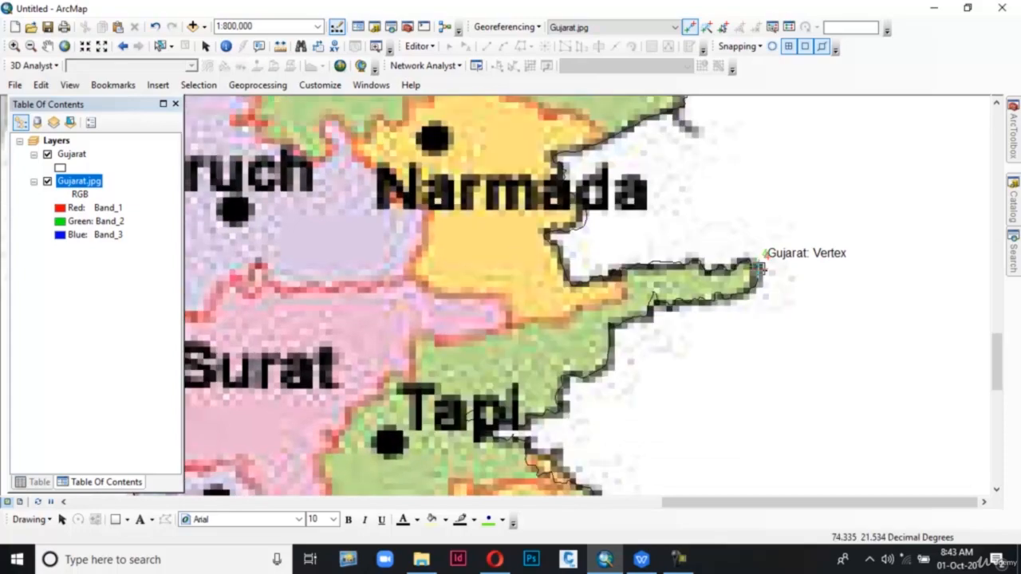
Step: Examine how well the raster's boundary fits the Gujarat outline across Kachchh and along the northern border
scroll(600, 256, down, 4)
drag(533, 178, 522, 378)
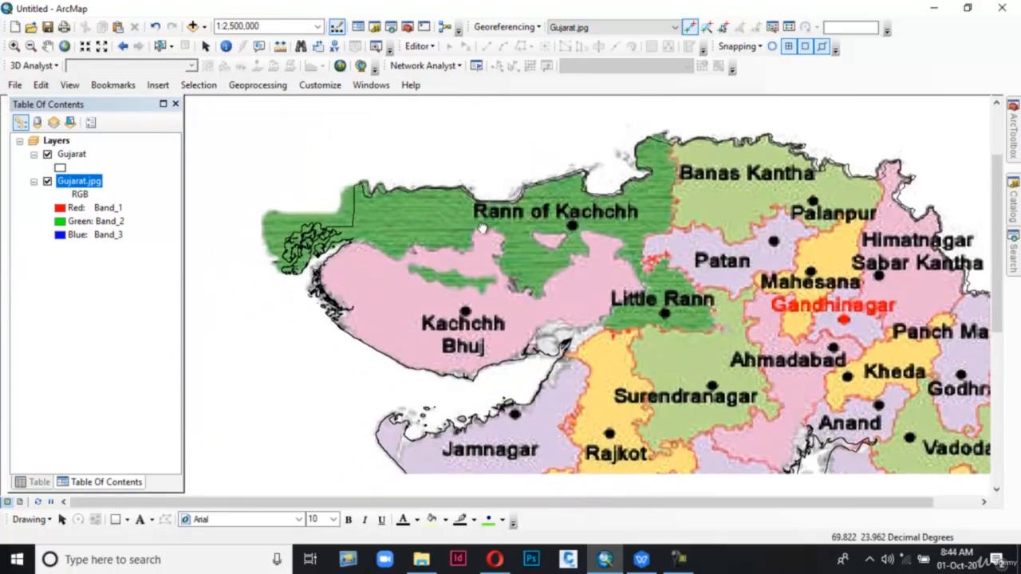
drag(483, 228, 509, 212)
drag(569, 344, 488, 164)
drag(726, 375, 536, 272)
drag(581, 241, 522, 403)
drag(520, 268, 587, 415)
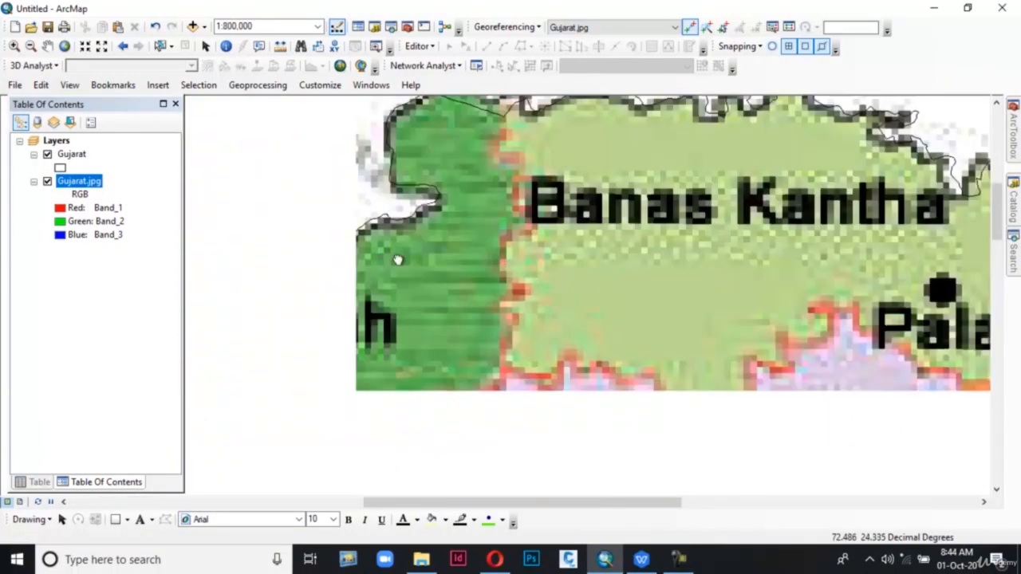
drag(398, 259, 758, 169)
drag(469, 230, 725, 311)
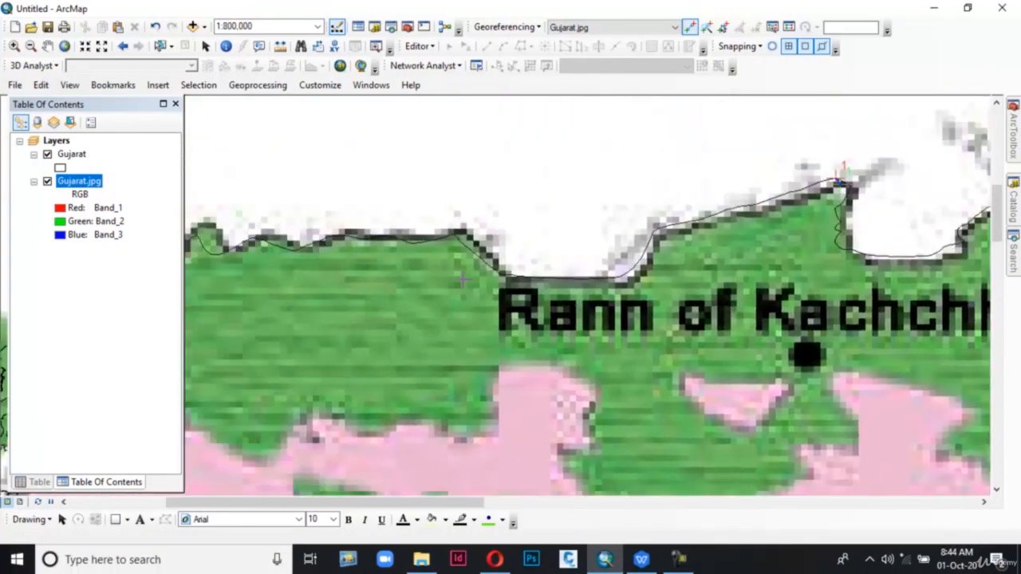
Step: Add six more control points along the northern border and near Porbandar, linking raster boundary features to matching Gujarat outline vertices
scroll(464, 280, up, 3)
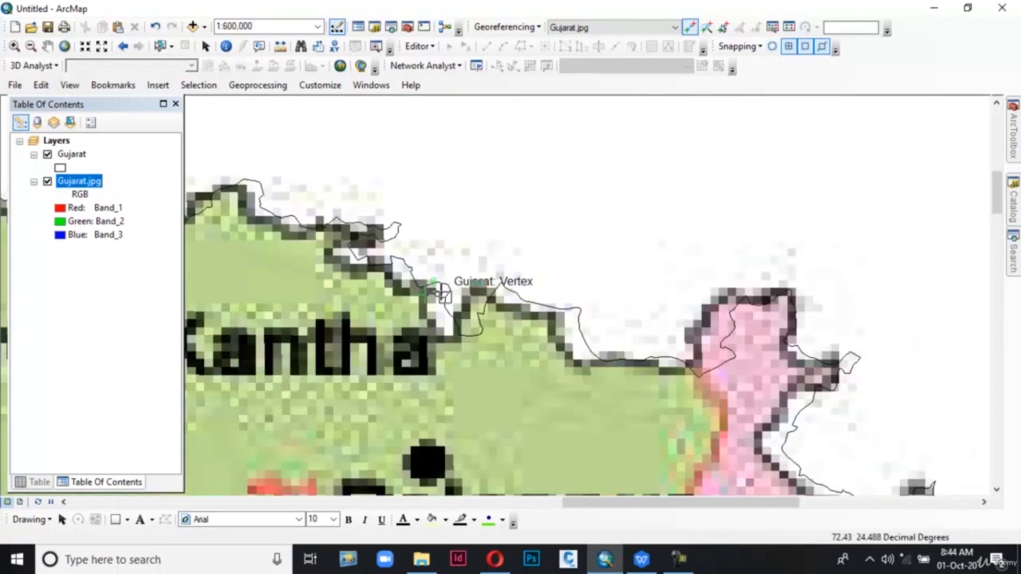
scroll(425, 321, up, 3)
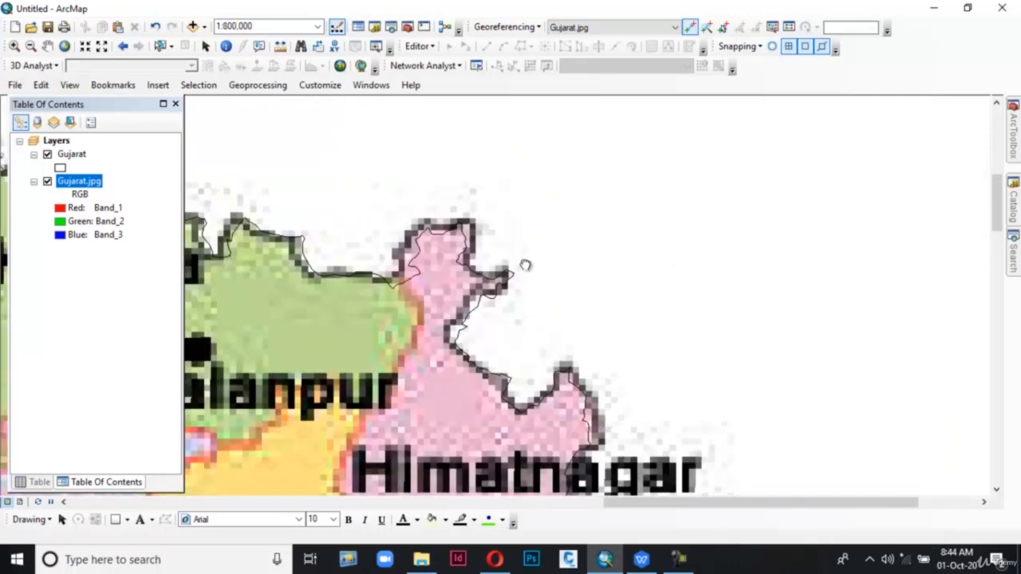
drag(559, 467, 574, 310)
drag(678, 391, 537, 299)
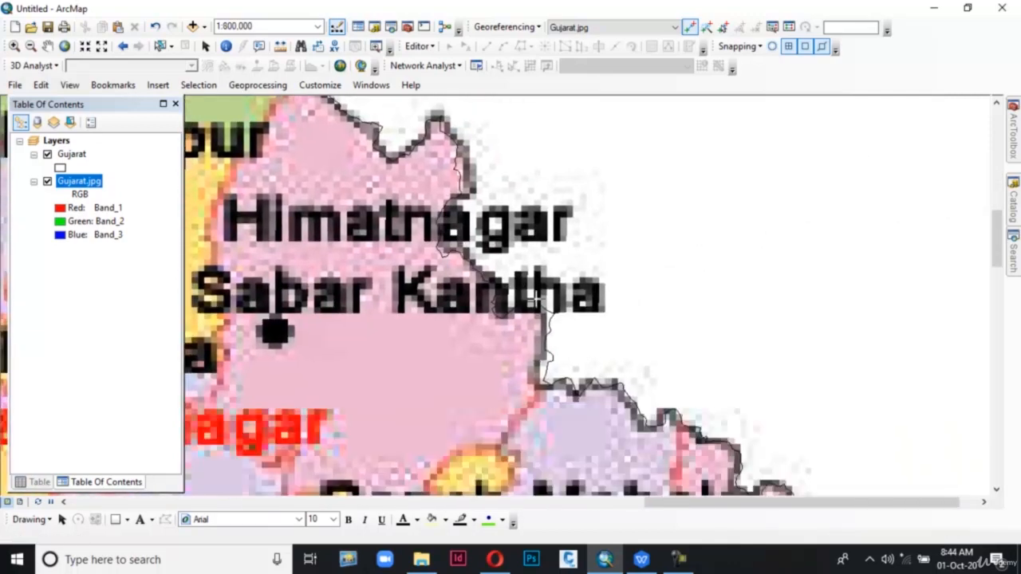
drag(608, 441, 617, 408)
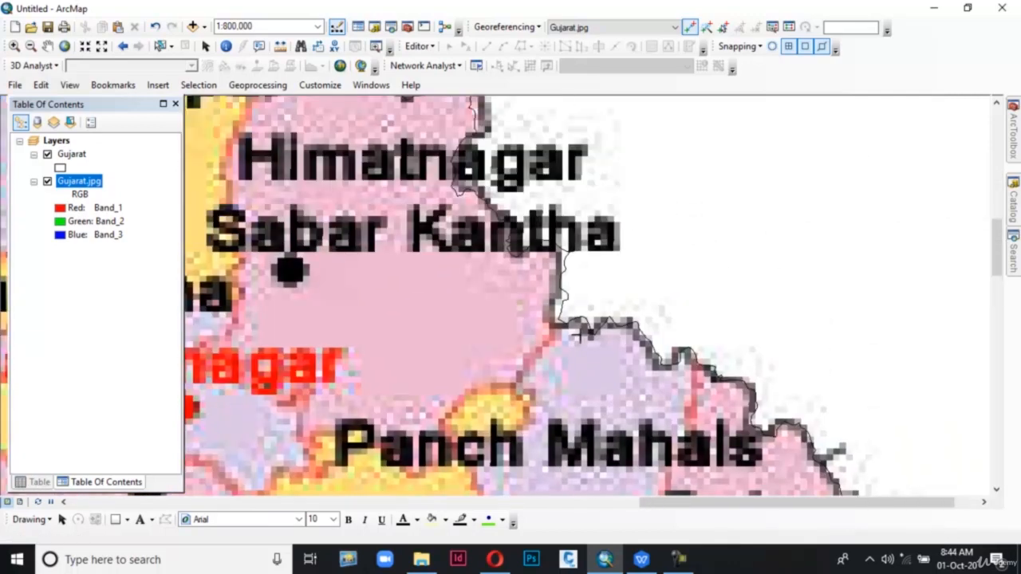
scroll(529, 239, up, 3)
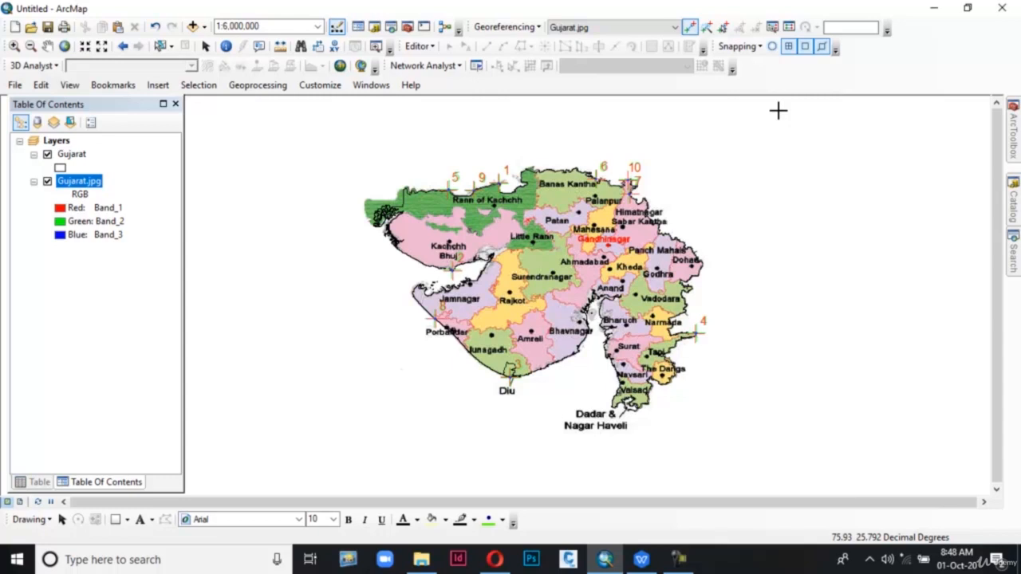
Step: Open the link table and review the available transformation methods, keeping 1st Order Polynomial (Affine)
click(789, 28)
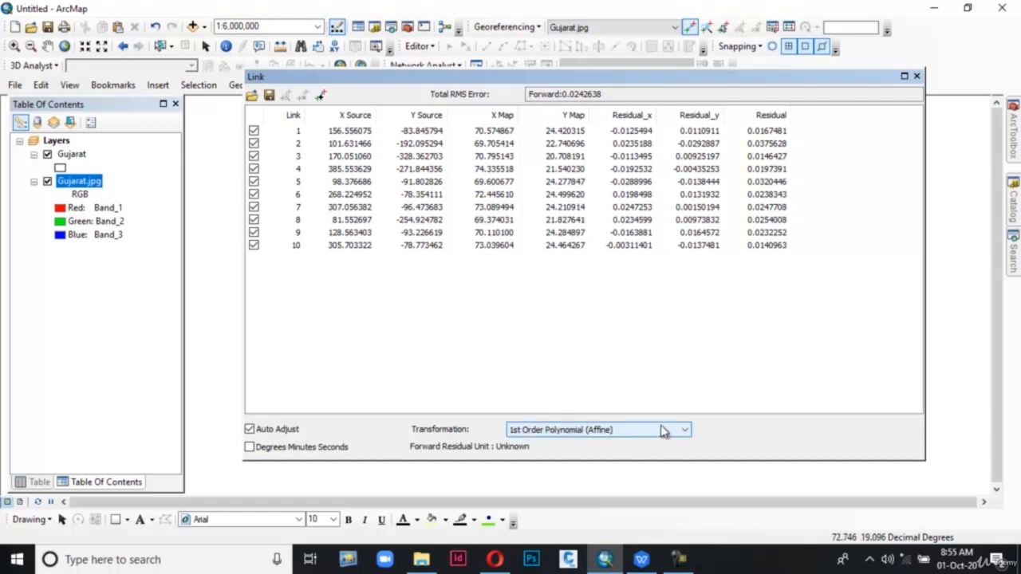
click(684, 432)
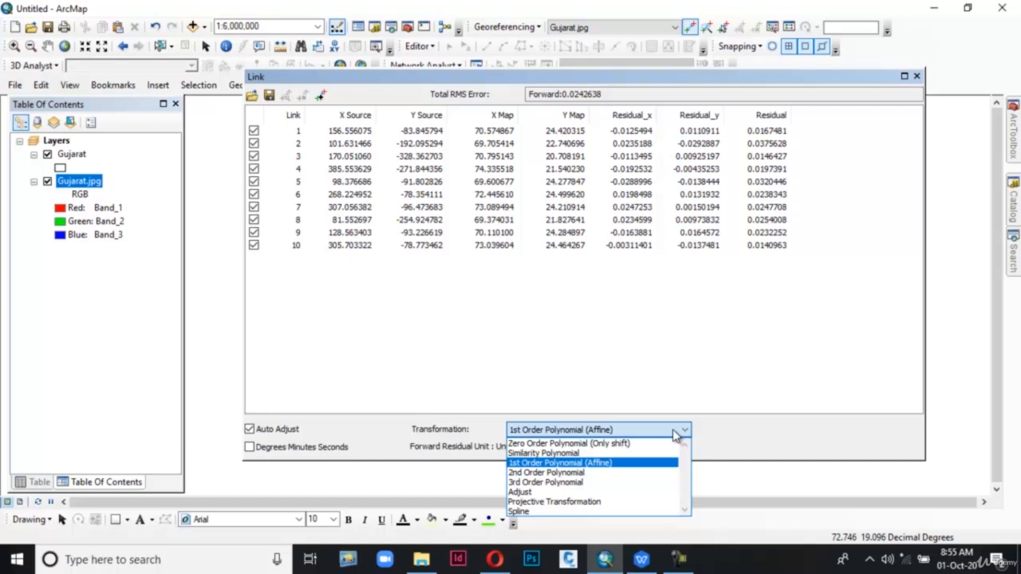
click(673, 432)
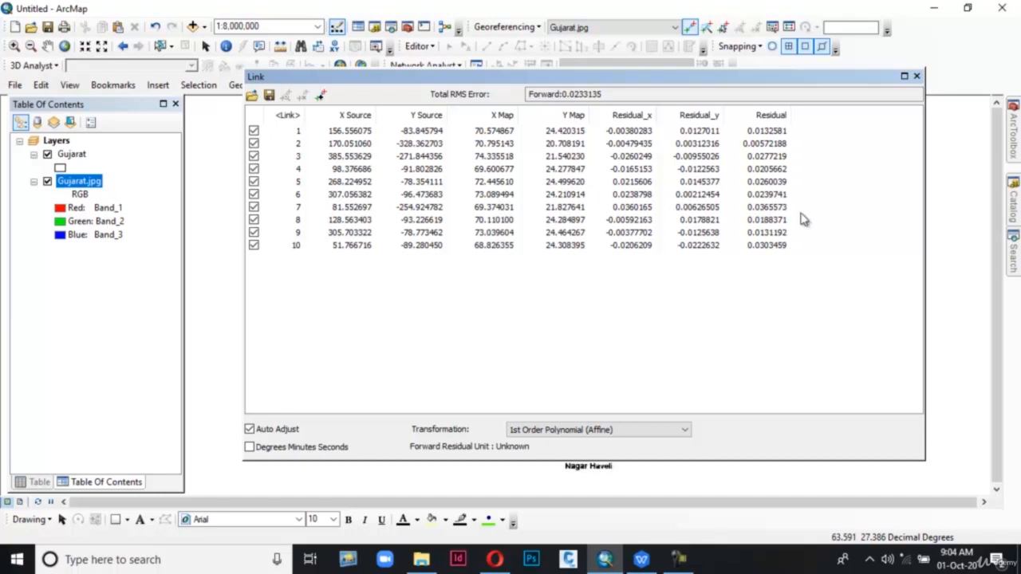
Step: Delete link 2, the control point at the Diu coast, from the link table
click(771, 146)
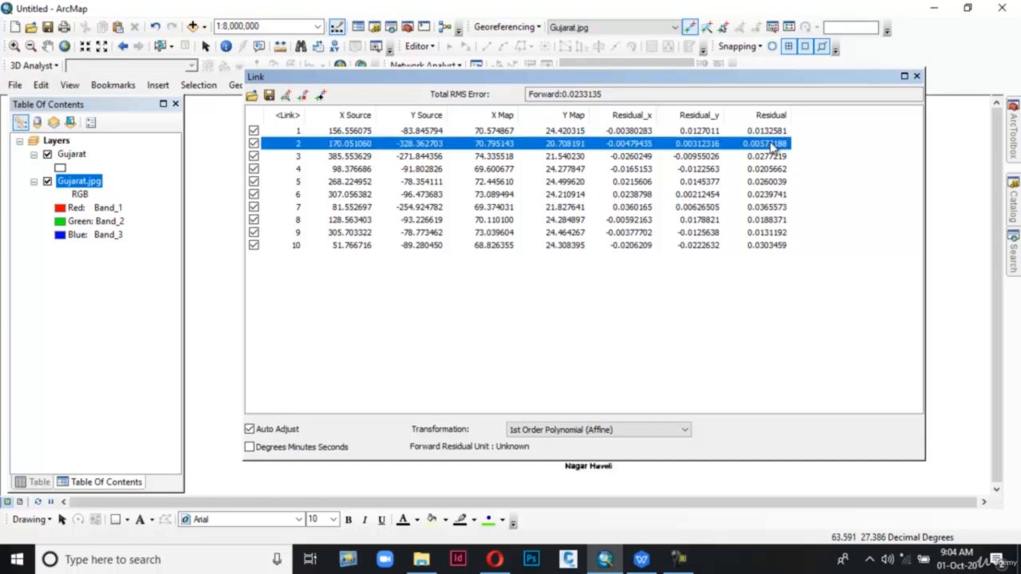
click(304, 95)
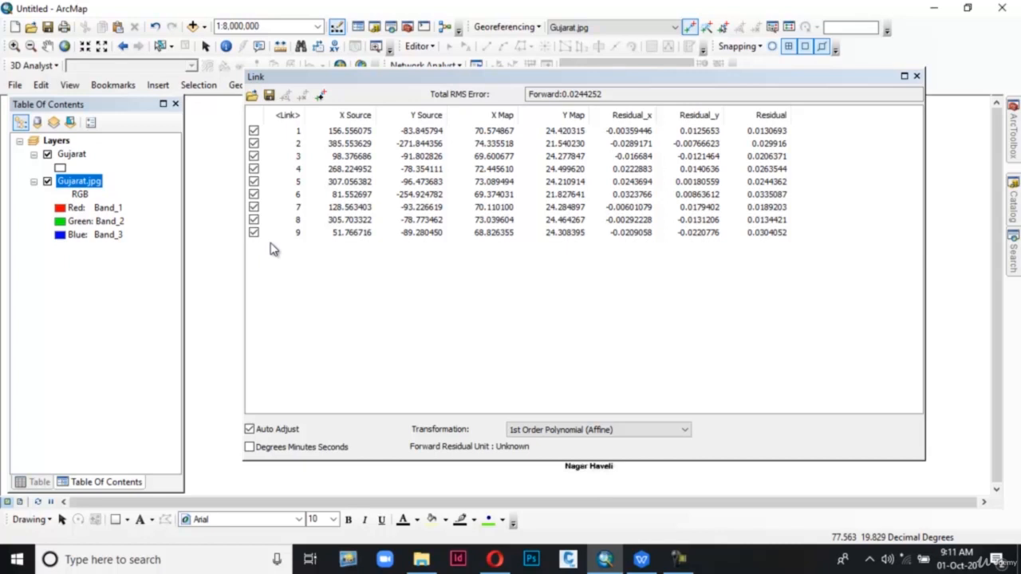
click(332, 91)
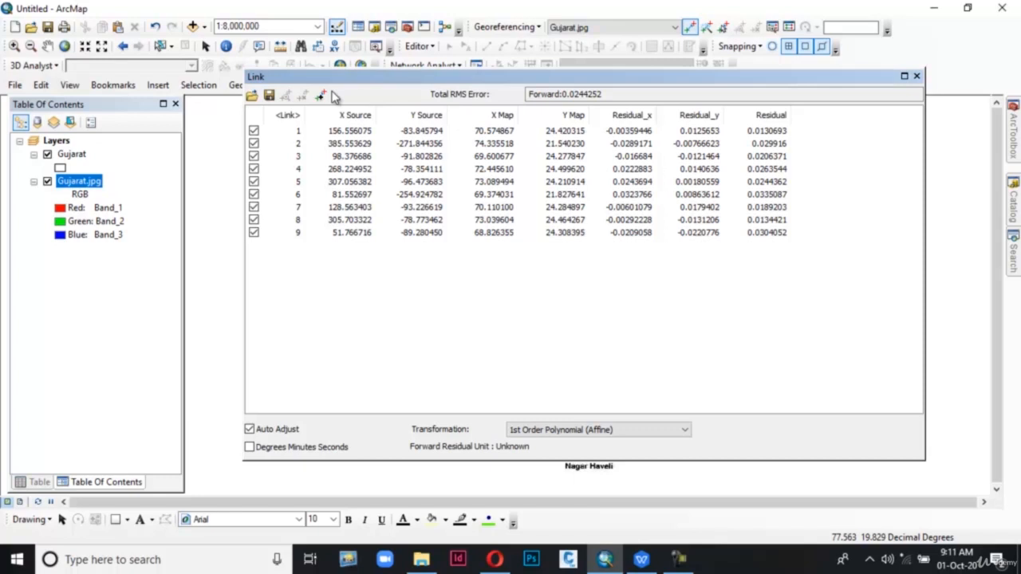
Step: Save the control point links as the text file Gujarat.txt in the Georeferencing folder
click(270, 95)
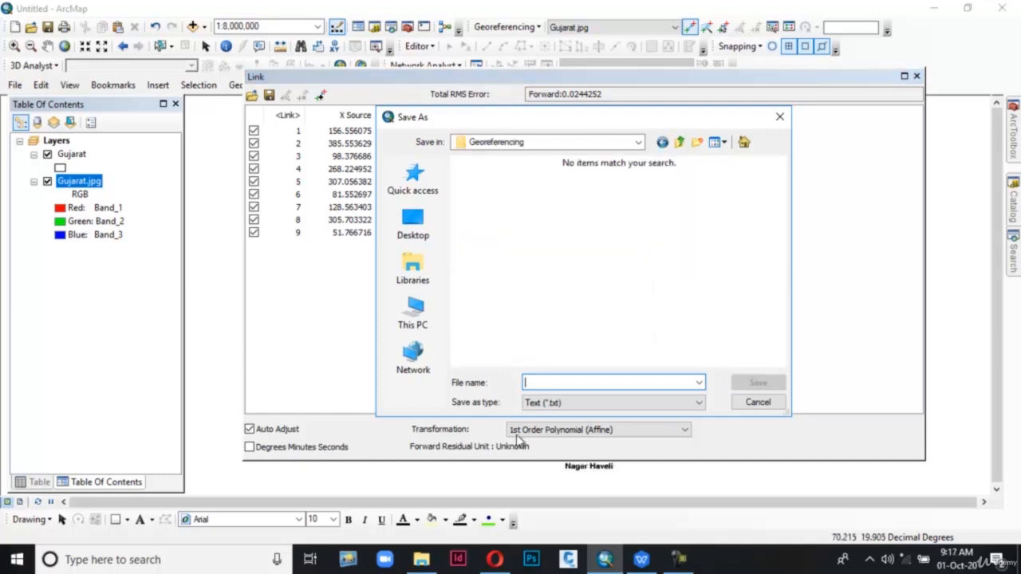
text(Gujarat.txt)
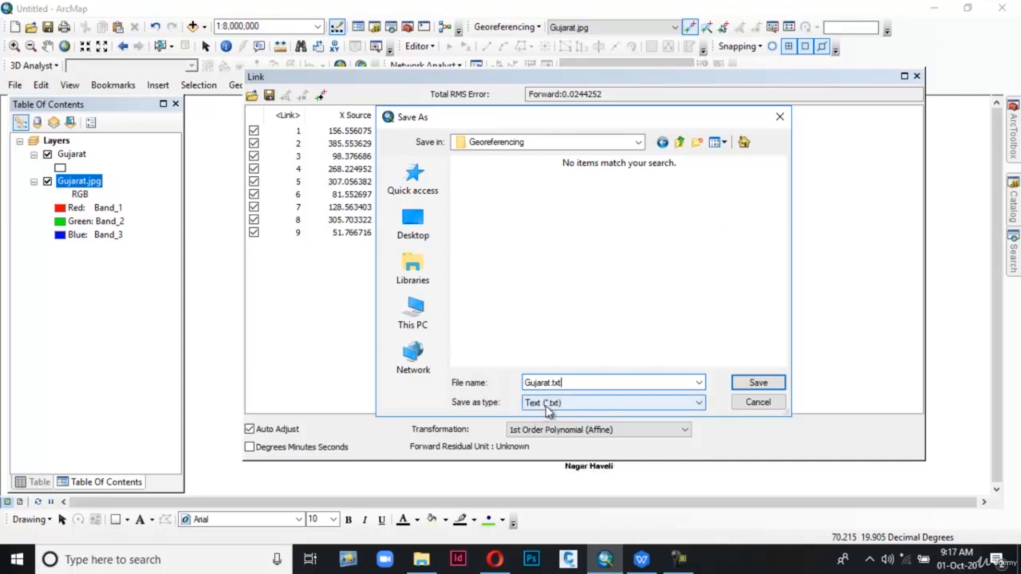
click(770, 385)
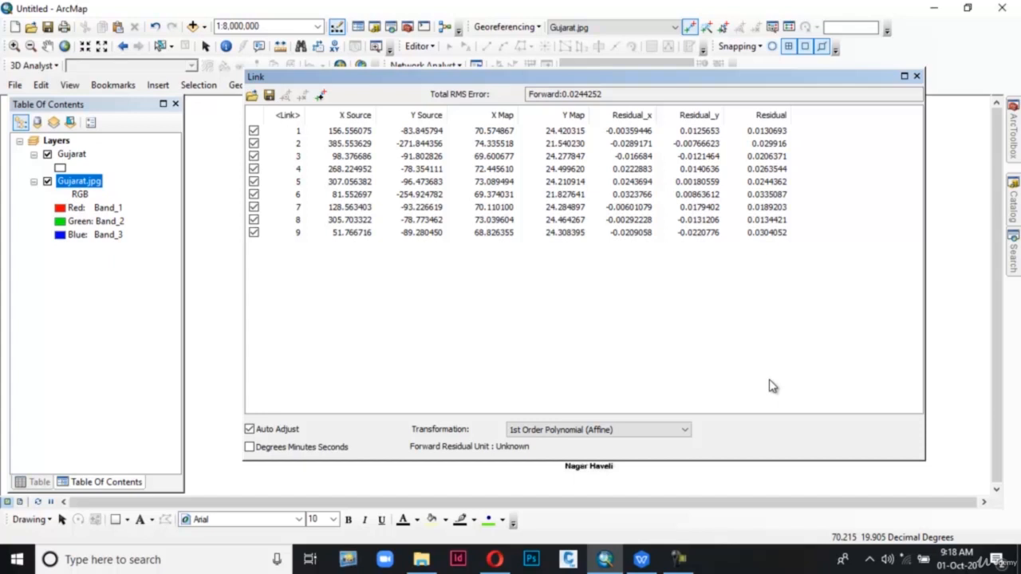
Step: Close the link table and update the georeferencing of Gujarat.jpg
click(917, 77)
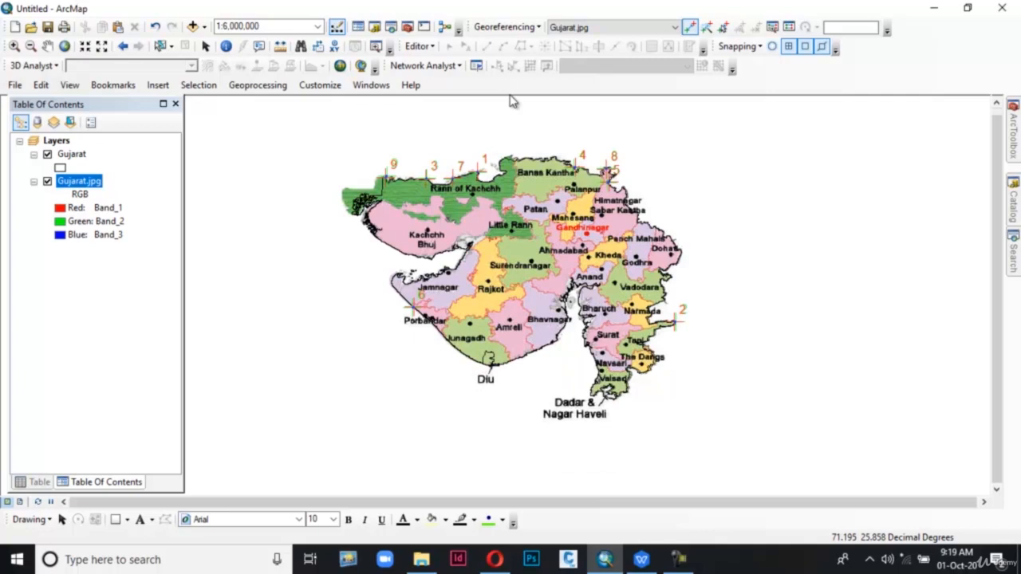
click(539, 29)
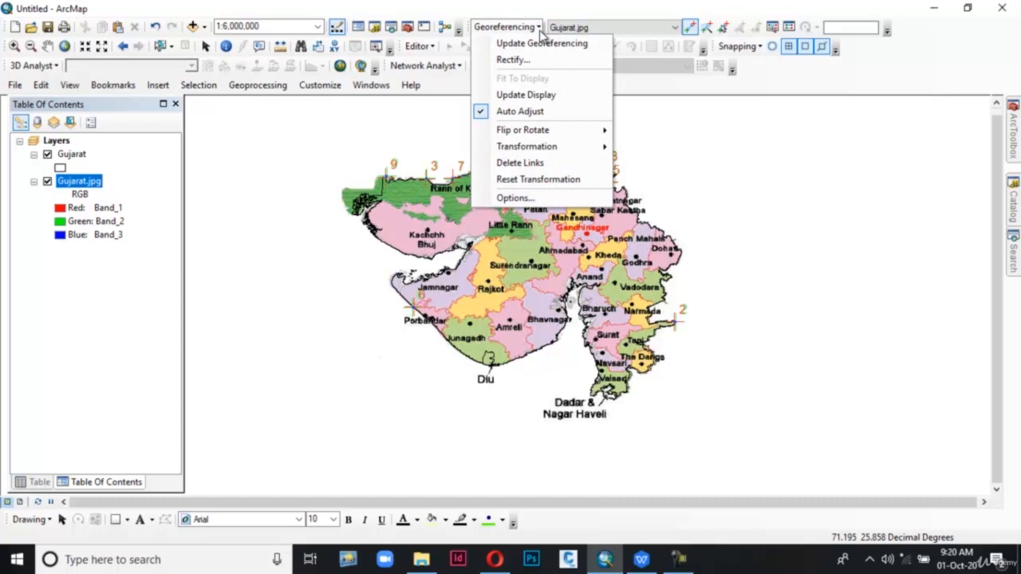
click(542, 43)
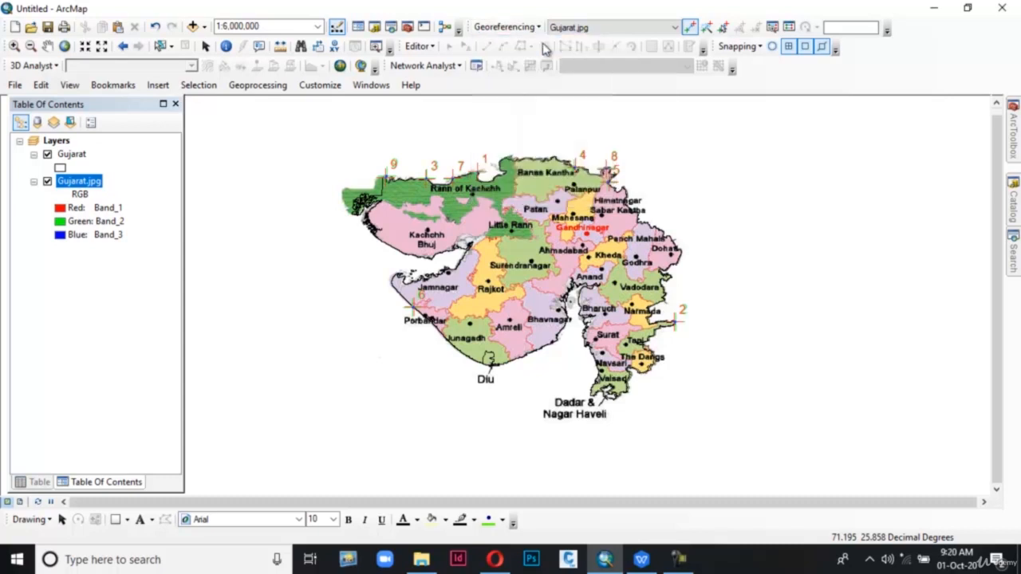